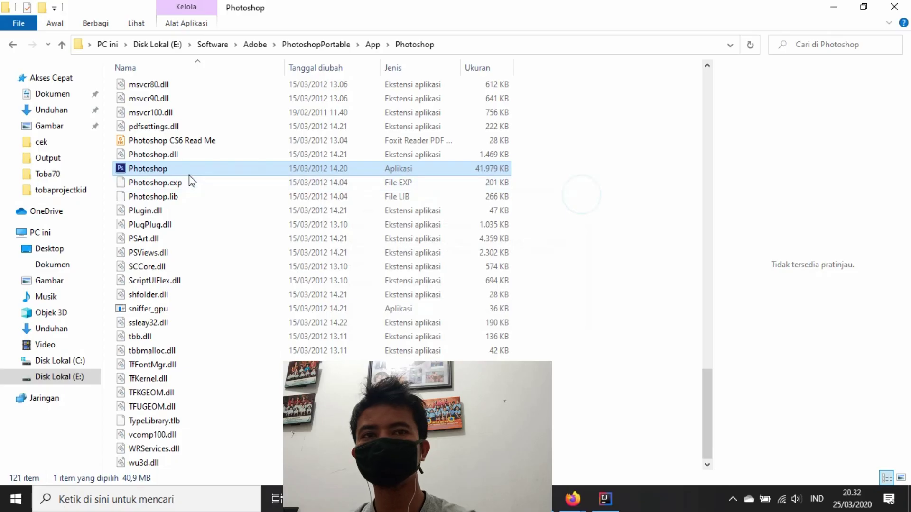
Step: Run the portable Photoshop from PhotoshopPortable\App\Photoshop as administrator
right_click(188, 169)
left_click(241, 163)
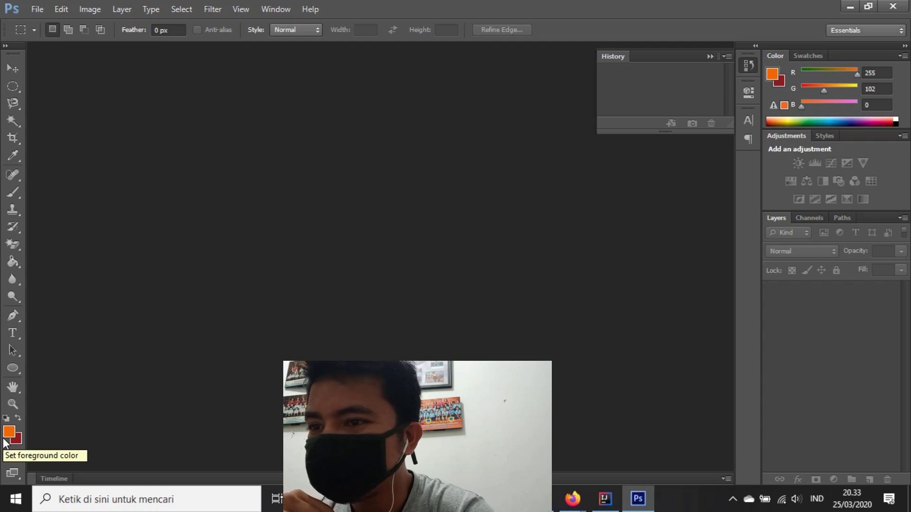
Step: Start a new document 400 cm wide and 100 cm high with a white background
left_click(37, 10)
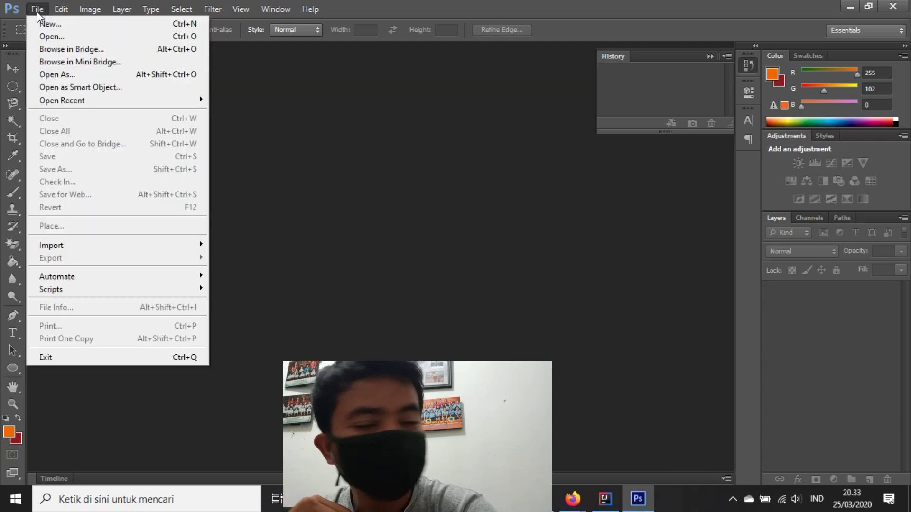
left_click(50, 25)
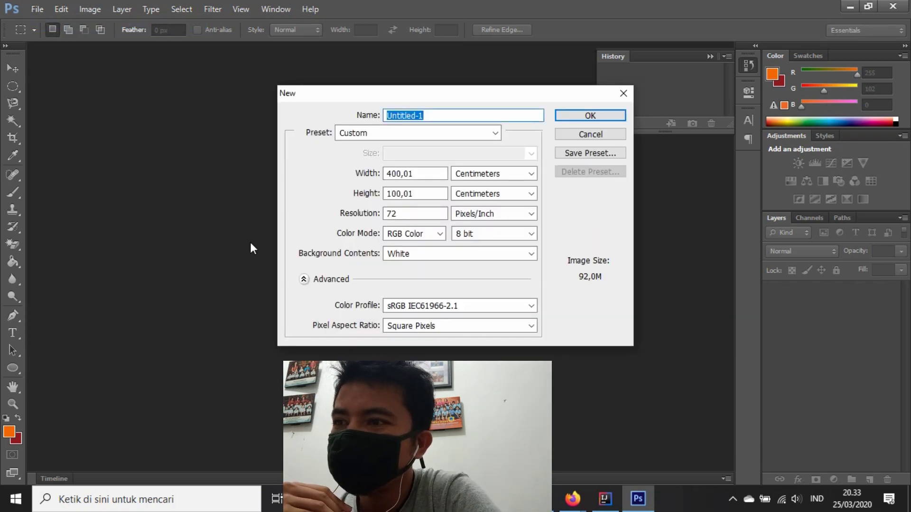
left_click(433, 173)
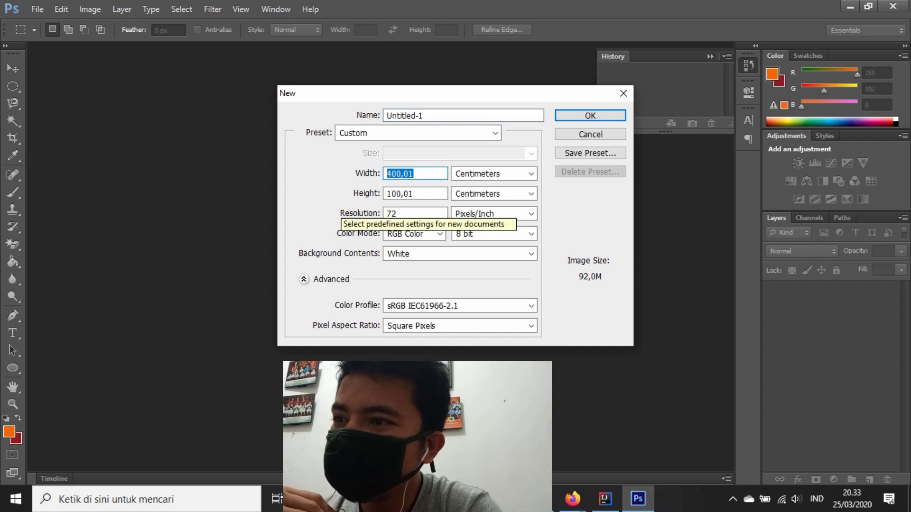
type("40")
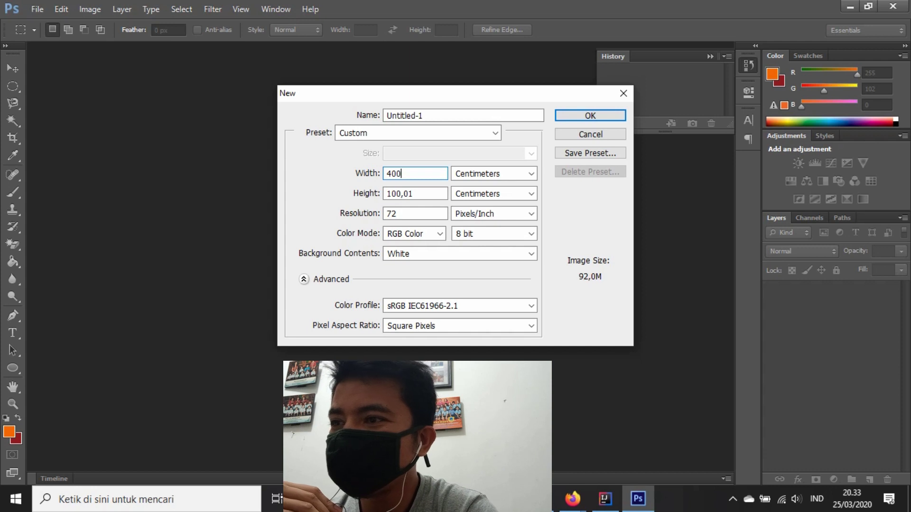
key("Tab")
key("Tab")
type("100")
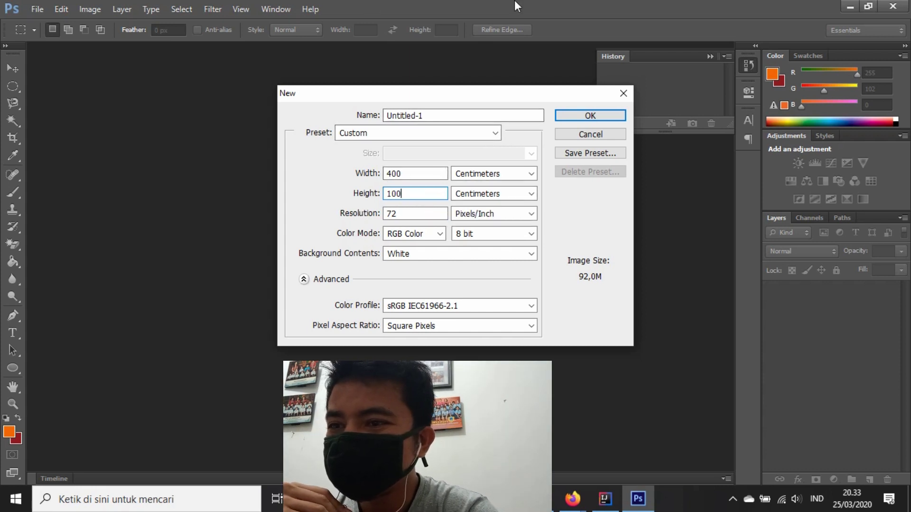
left_click(598, 115)
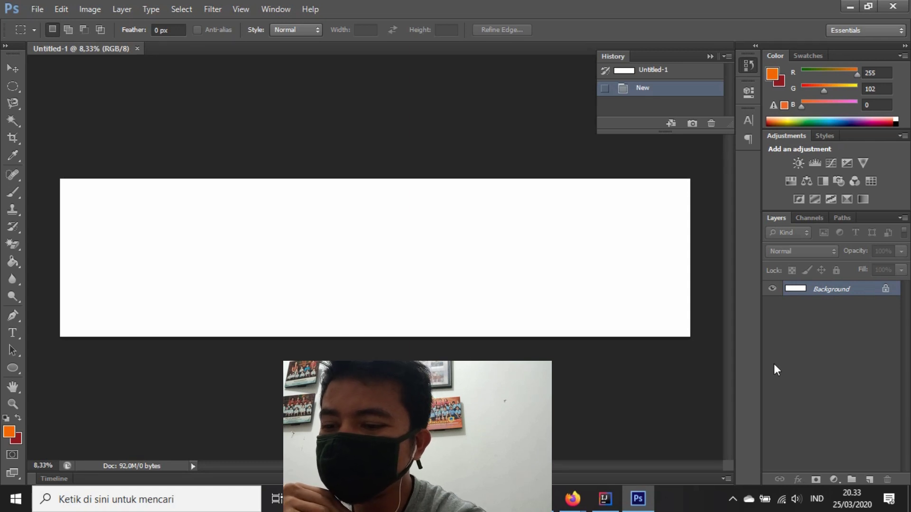
Step: Convert the locked Background into the regular Layer 0
double_click(885, 293)
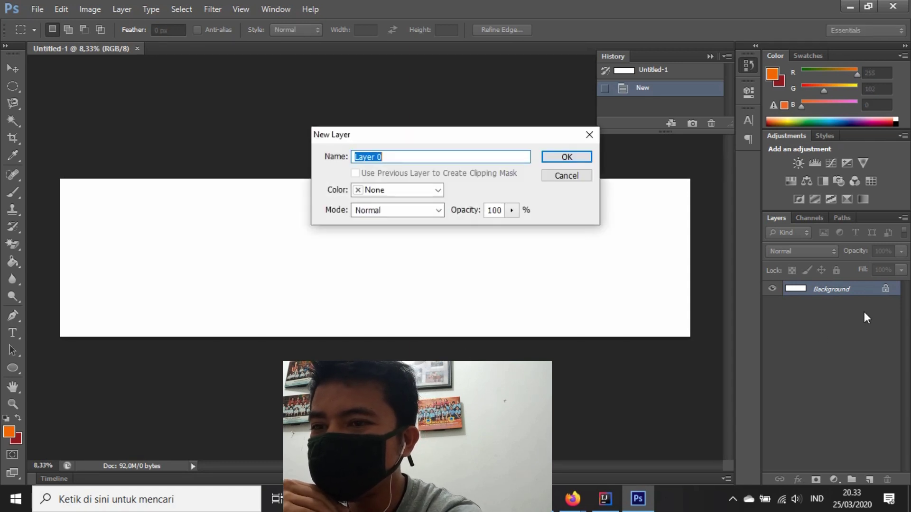
left_click(579, 157)
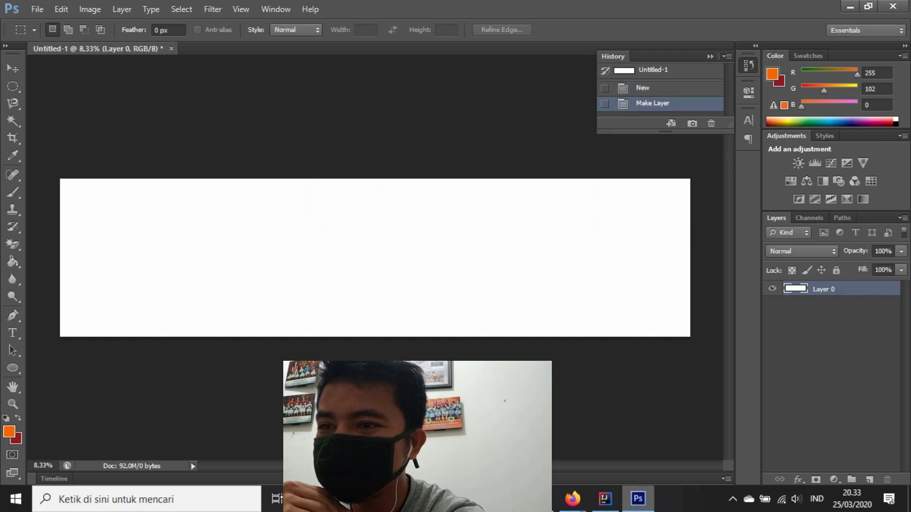
left_click(780, 383)
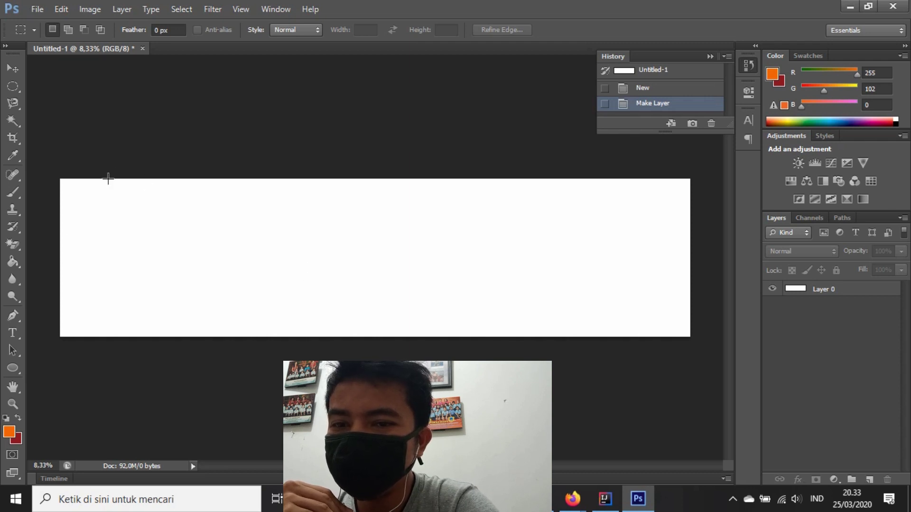
Step: Draw two overlapping orange circles, Ellipse 1 and Ellipse 2, at the canvas bottom-left
left_click(868, 480)
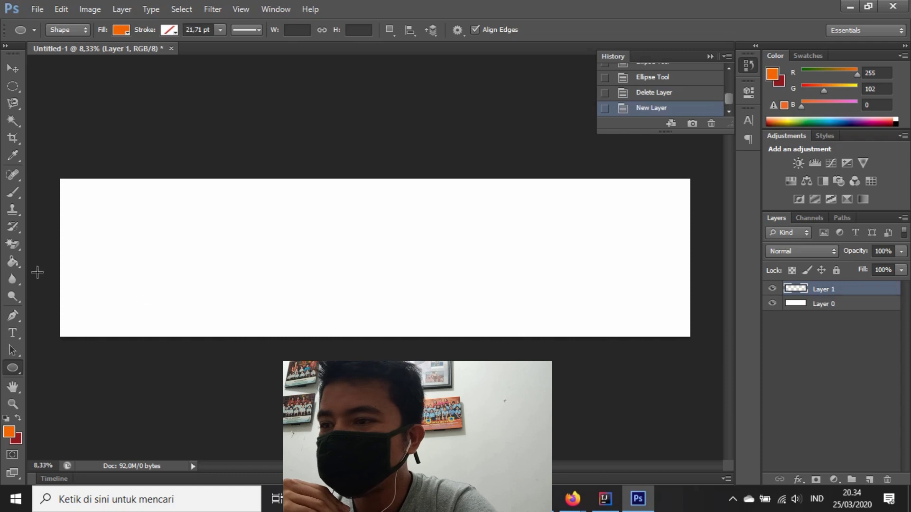
left_click_drag(50, 311, 116, 378)
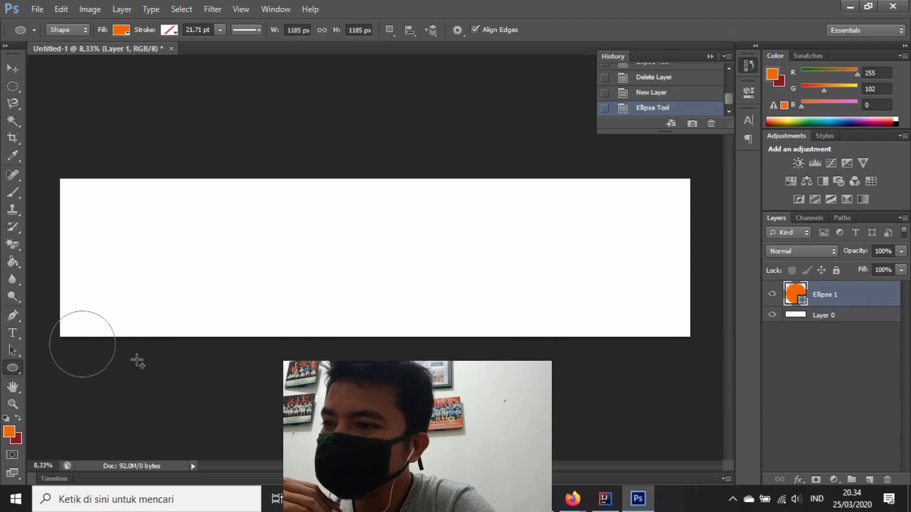
left_click(139, 293)
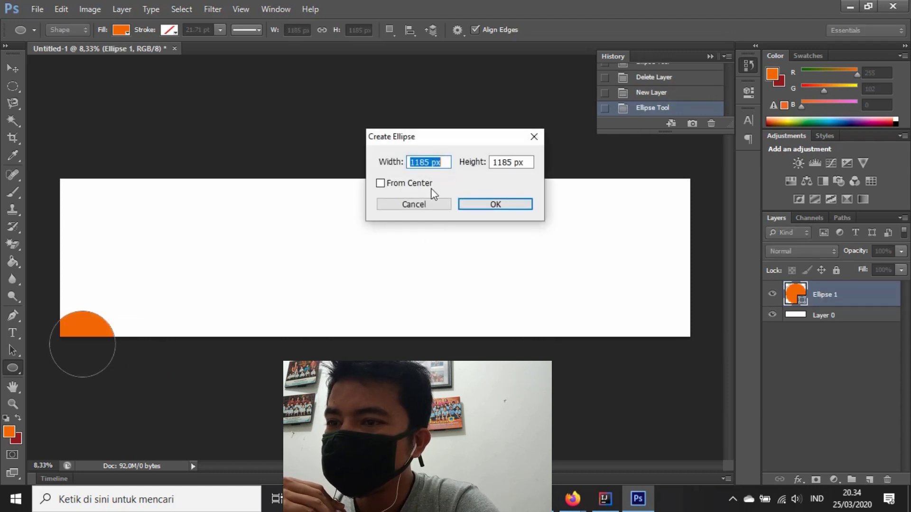
left_click(532, 136)
left_click(869, 480)
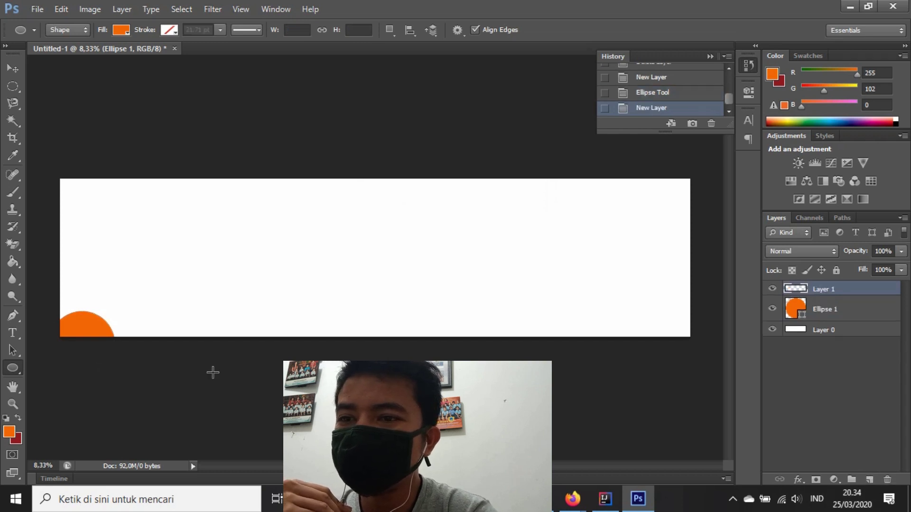
left_click_drag(87, 289, 135, 337)
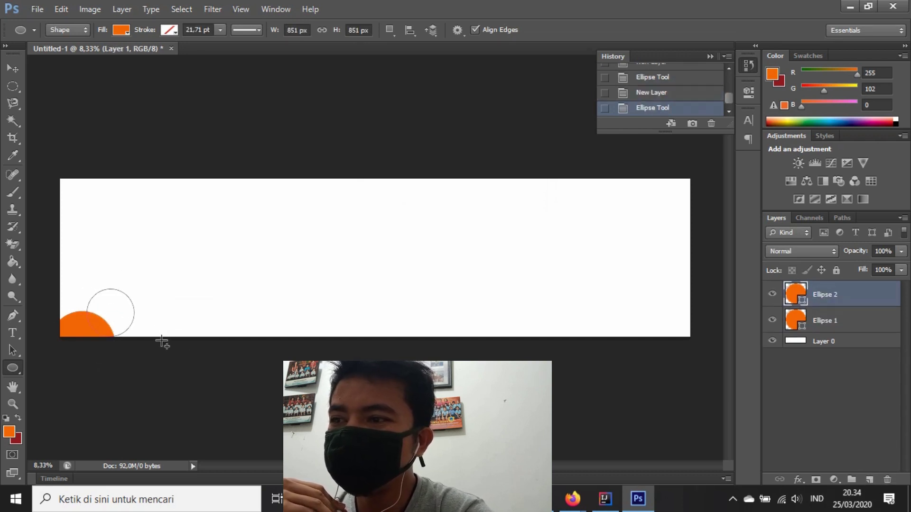
left_click(12, 86)
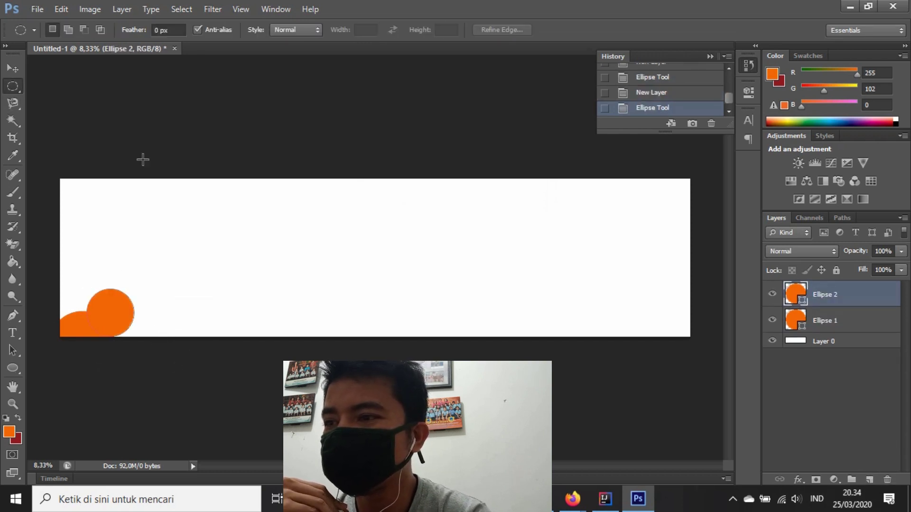
left_click(12, 369)
Step: Draw a wide ribbon banner custom shape across the lower canvas
right_click(13, 368)
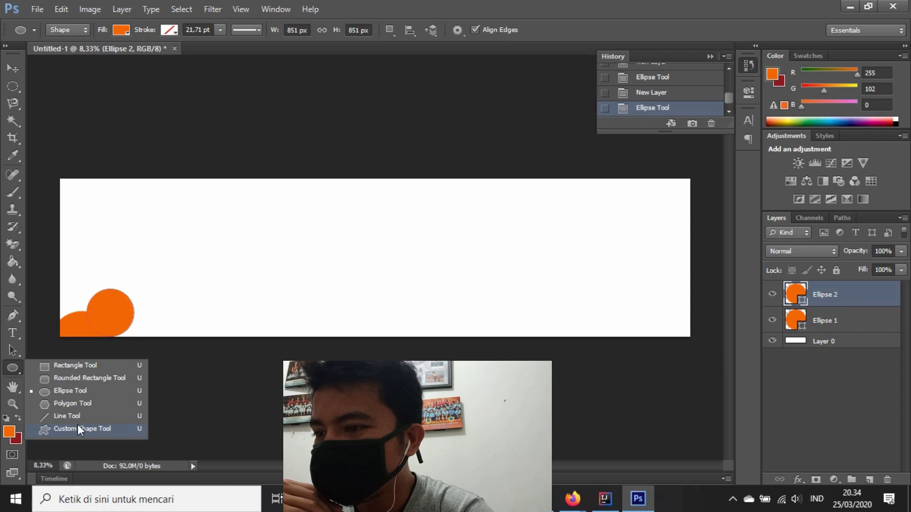
left_click(88, 431)
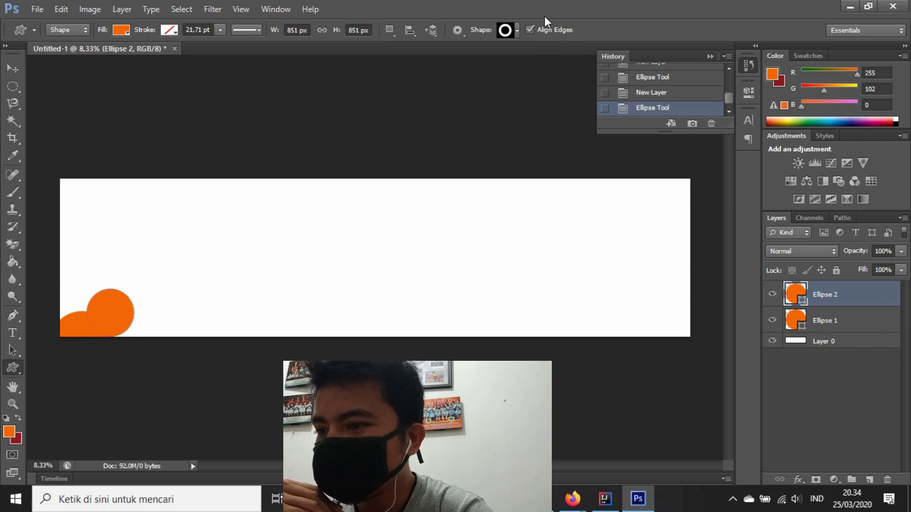
left_click(505, 30)
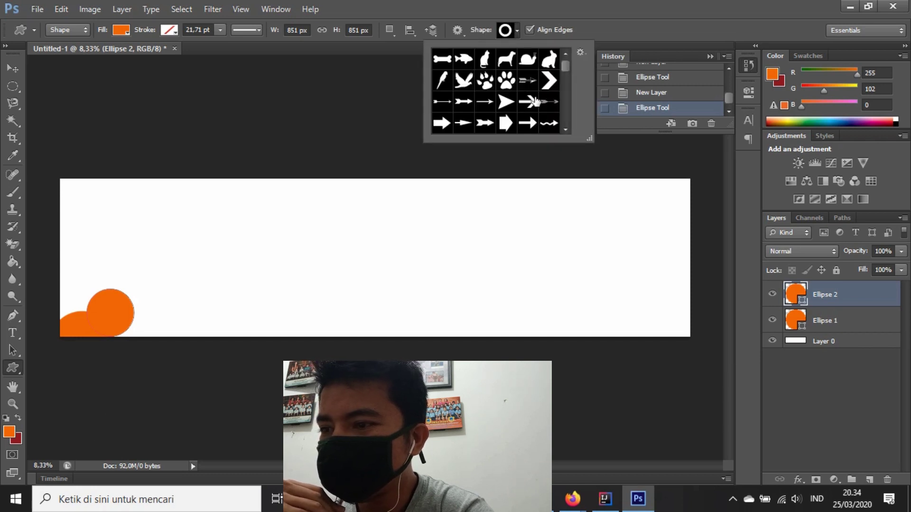
scroll(536, 99, "down", 1)
scroll(531, 99, "down", 1)
scroll(531, 110, "down", 1)
scroll(531, 110, "down", 1)
scroll(530, 110, "down", 1)
scroll(522, 101, "down", 1)
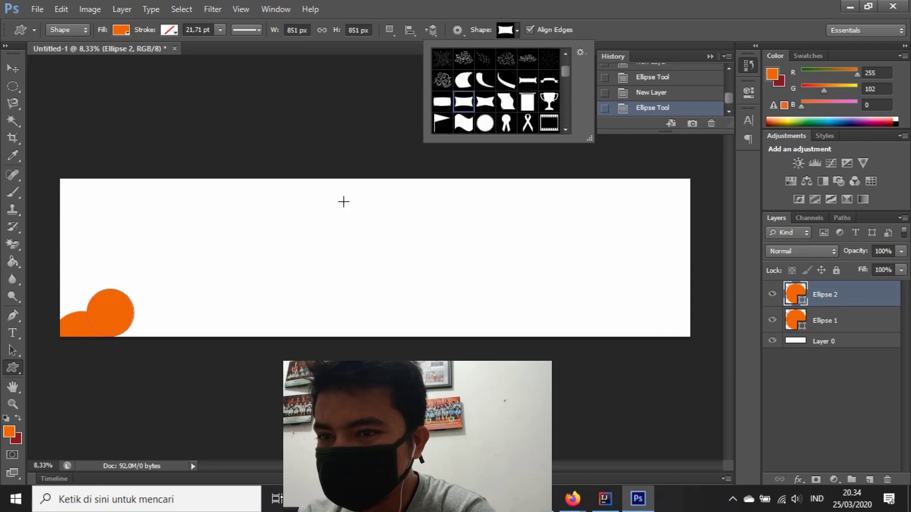
mouse_move(51, 267)
left_mouse_down()
mouse_move(701, 335)
mouse_move(701, 349)
left_mouse_up()
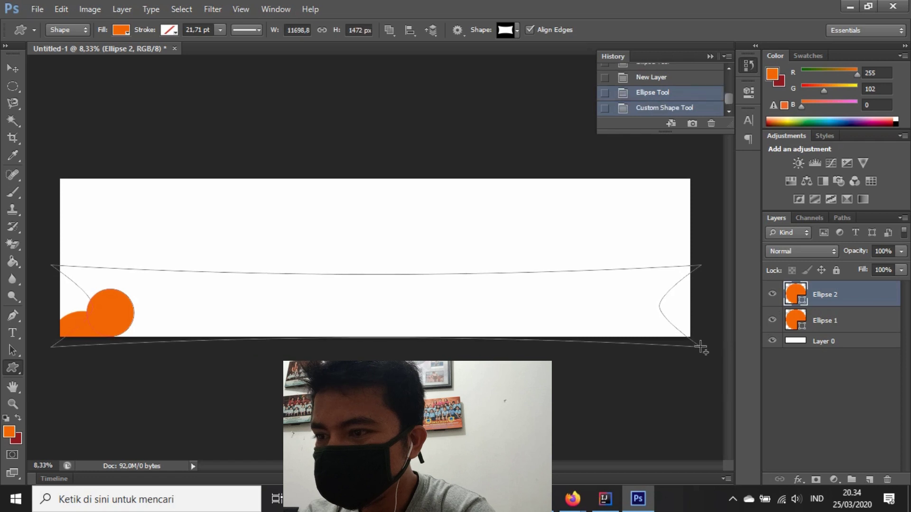
Step: Fill the ribbon red and lower its layer Fill to 97%
left_click(121, 30)
left_click(57, 111)
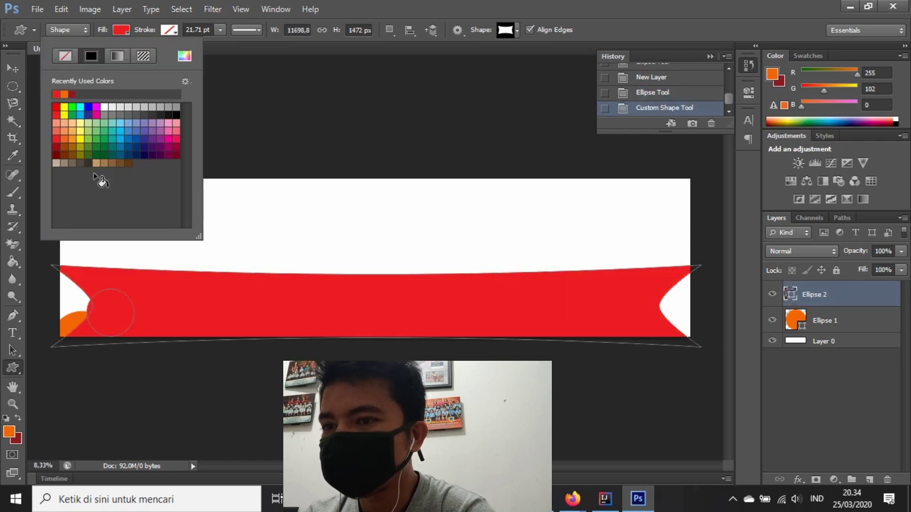
left_click(899, 275)
mouse_move(901, 283)
left_mouse_down()
mouse_move(883, 287)
mouse_move(900, 287)
left_mouse_up()
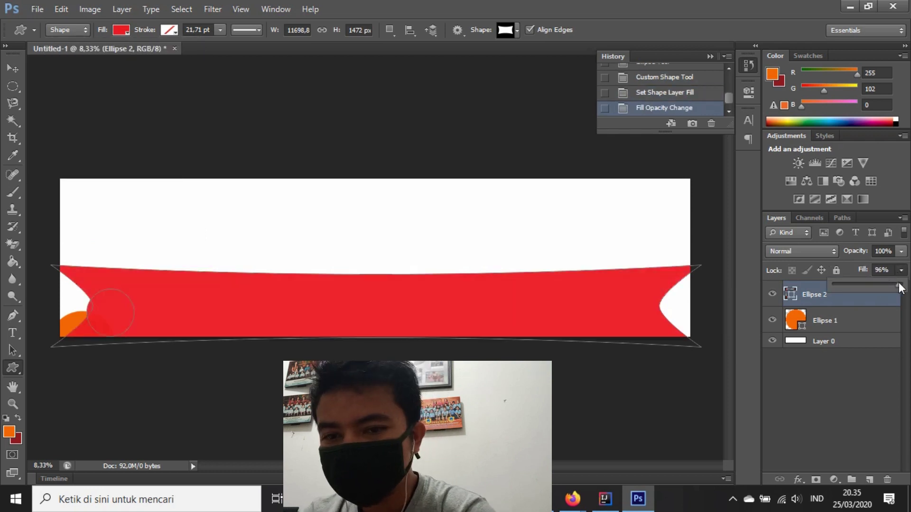
Step: Move the red ribbon slightly down and stack the orange circle above it
left_click(13, 69)
left_click_drag(431, 305, 432, 316)
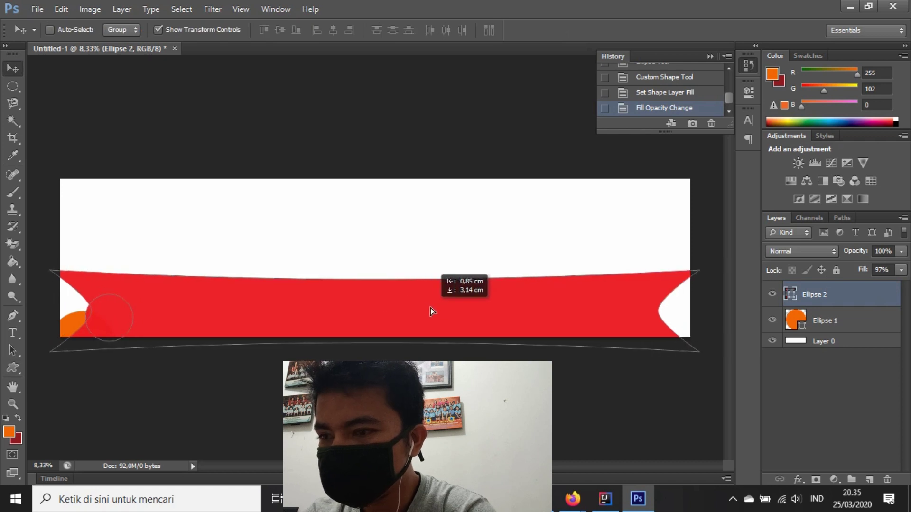
left_click_drag(431, 312, 431, 312)
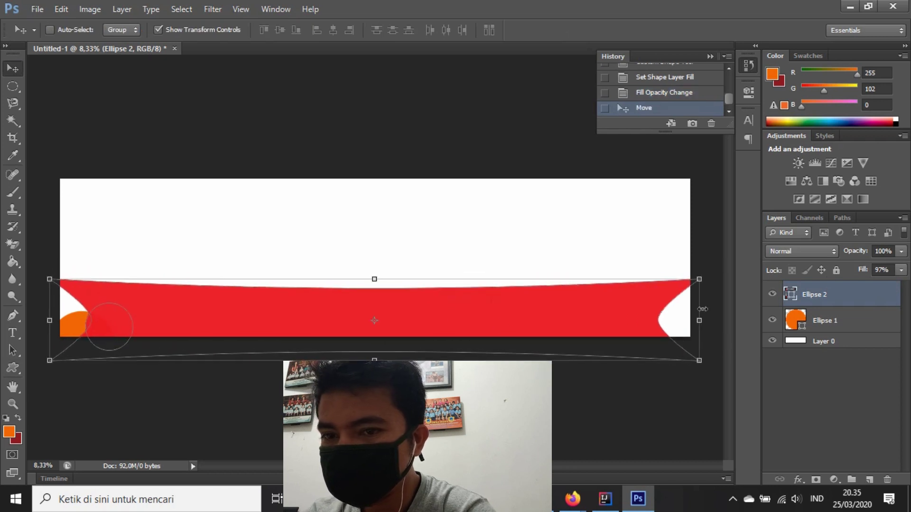
left_click_drag(866, 321, 869, 294)
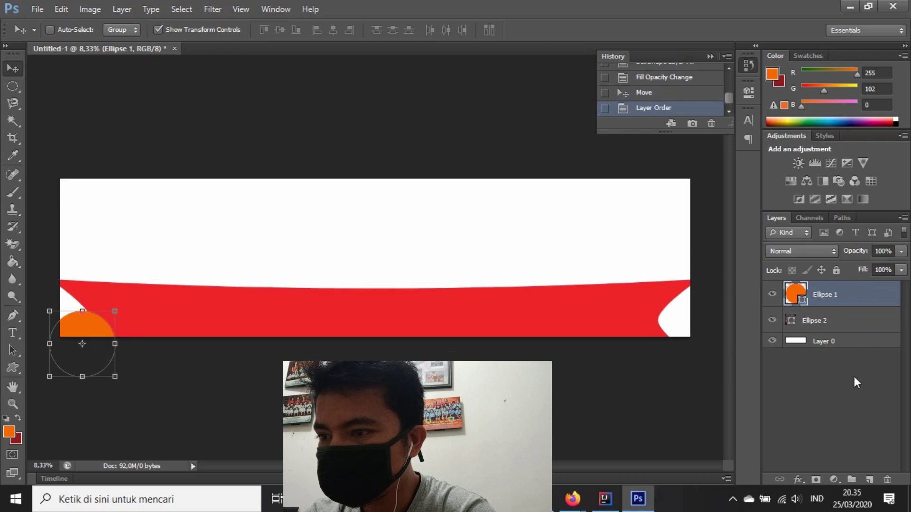
left_click(846, 353)
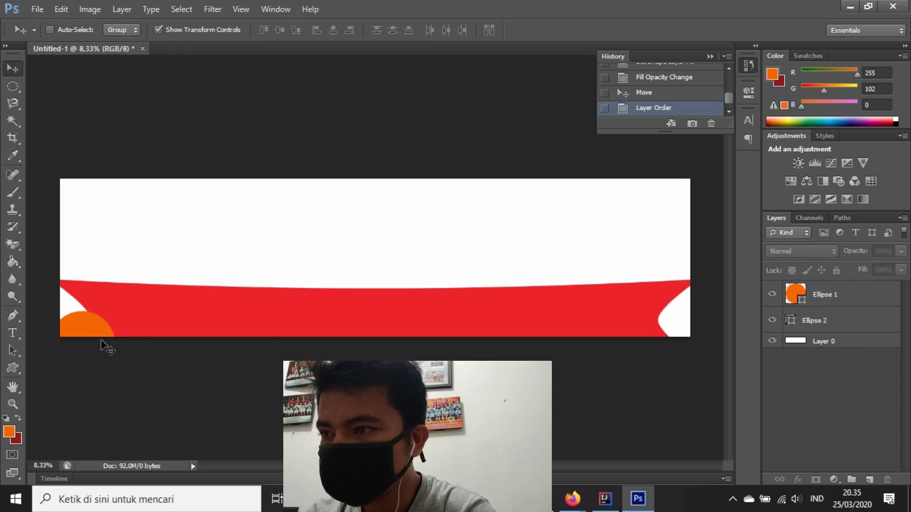
left_click(12, 333)
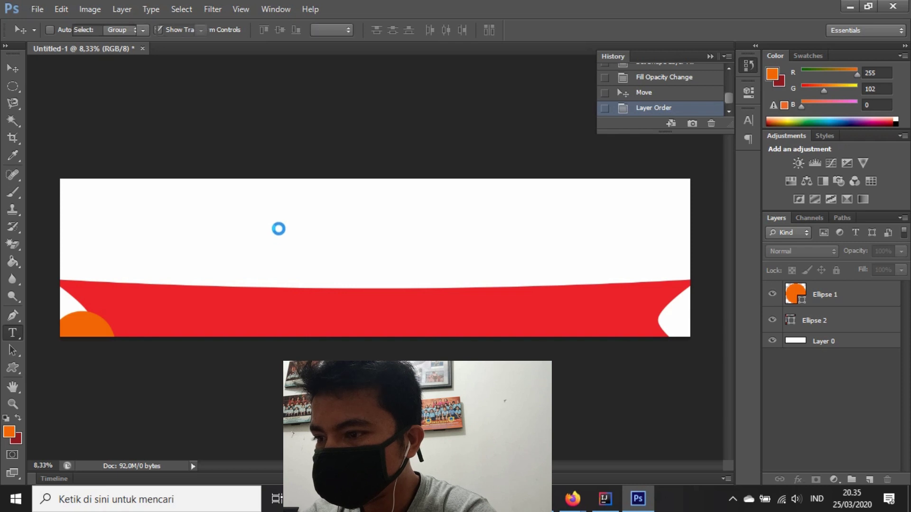
Step: Type the title 'SELAMAT DATANG PESERTA WORKSHOP' at 72 pt in the upper white area
left_click(274, 237)
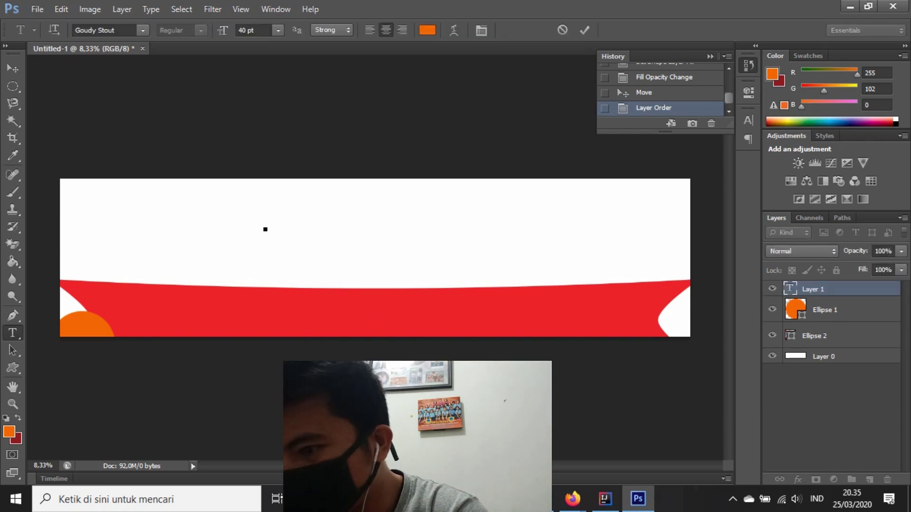
type("PROMO")
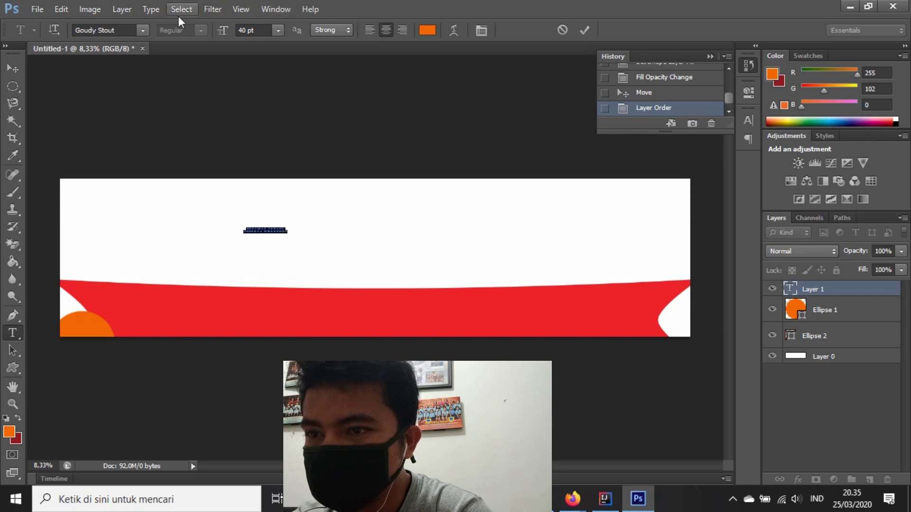
left_click(278, 29)
left_click(251, 255)
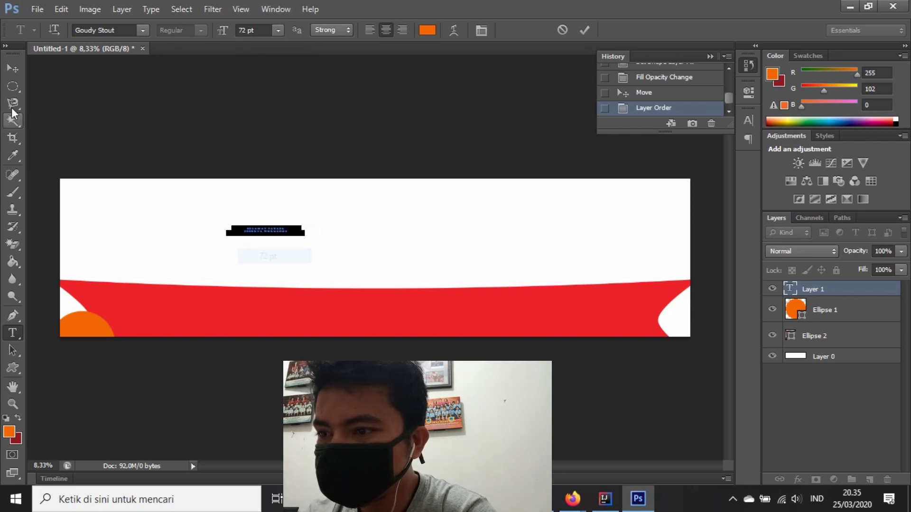
Step: Enlarge the title with Free Transform and centre it above the red ribbon
left_click(13, 68)
left_click_drag(306, 237, 603, 372)
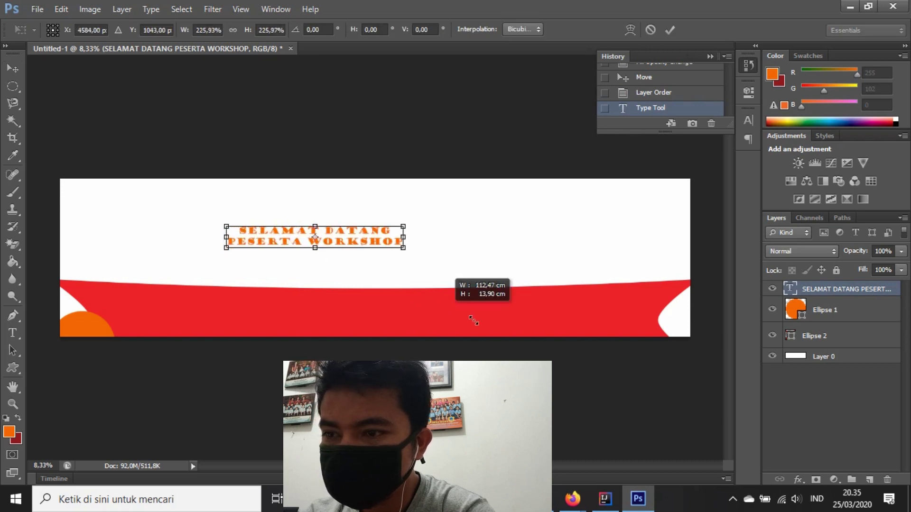
key("Return")
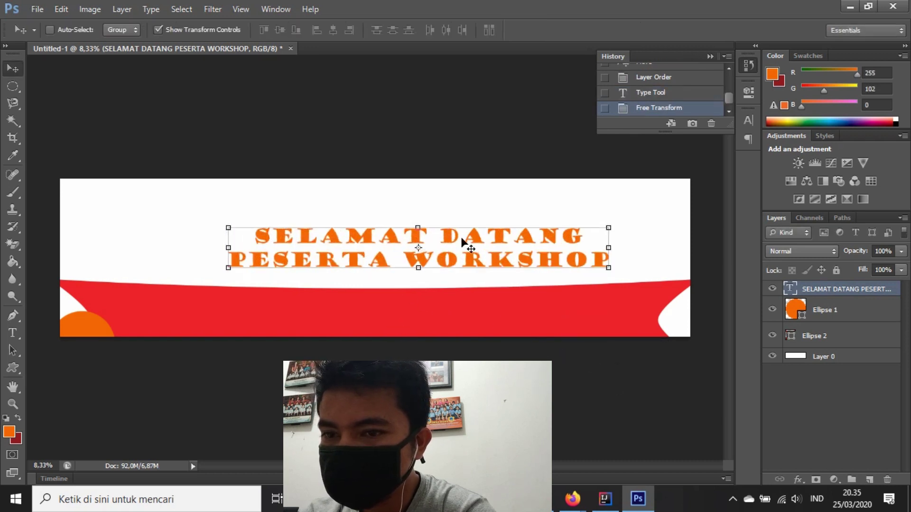
left_click_drag(462, 240, 433, 238)
left_click(9, 336)
Step: Recolour all the title text dark grey #333333 via the Color Picker
left_click(383, 235)
key("ctrl+a")
left_click(428, 31)
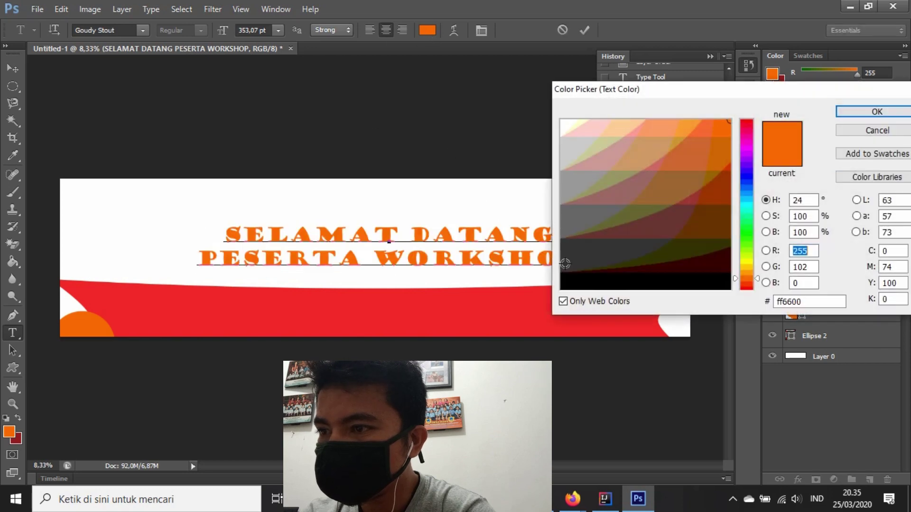
left_click(682, 210)
left_click(686, 175)
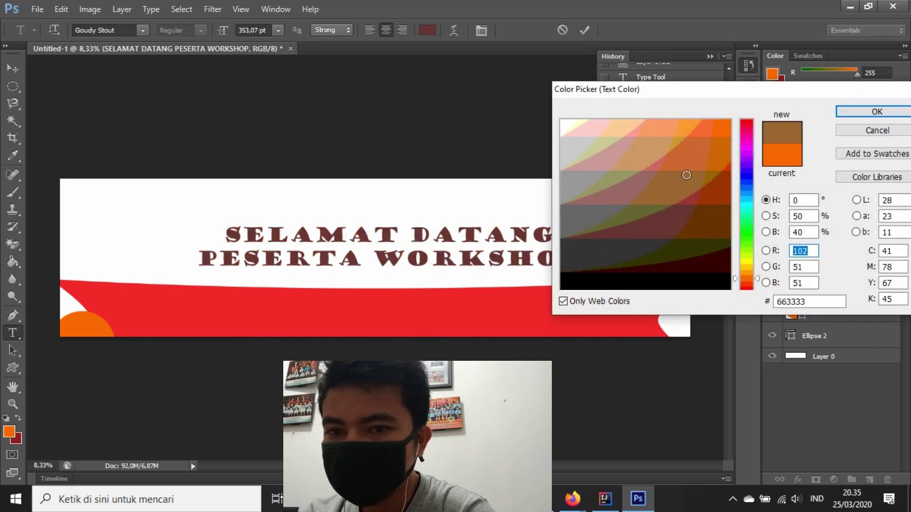
left_click(712, 212)
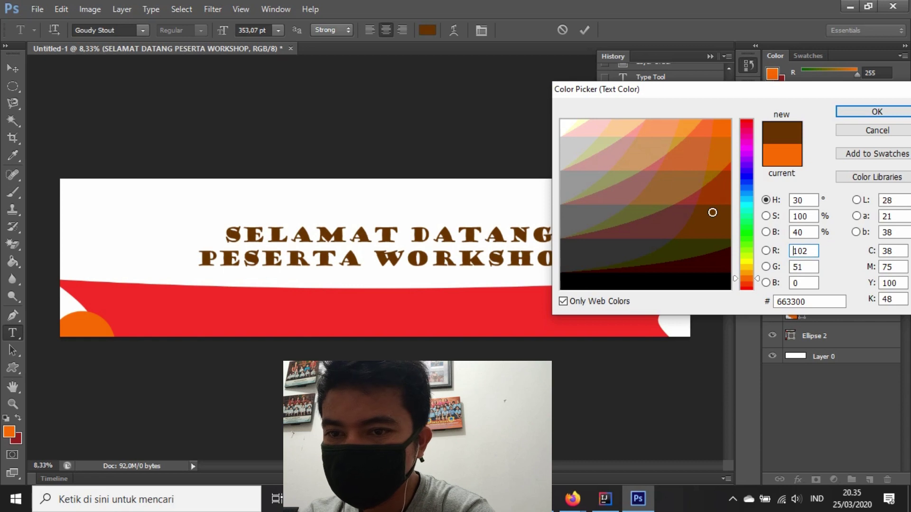
left_click(575, 142)
left_click(579, 183)
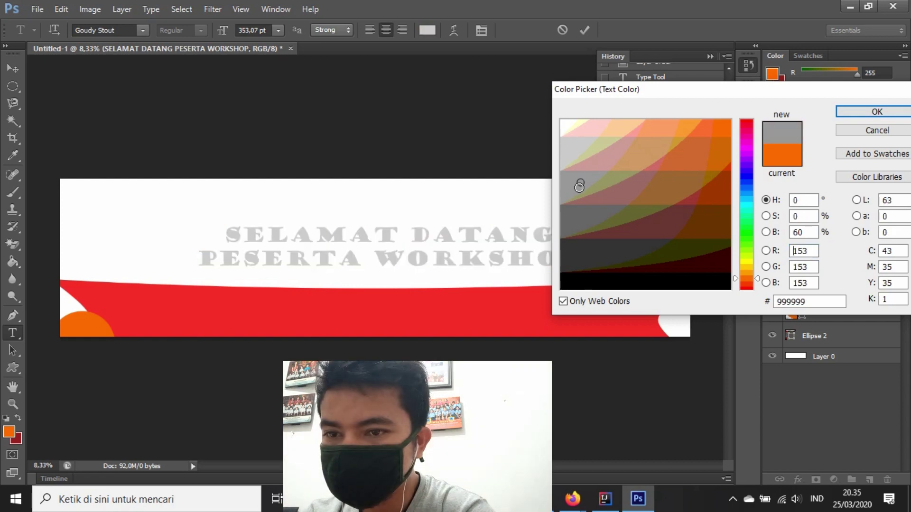
left_click(582, 244)
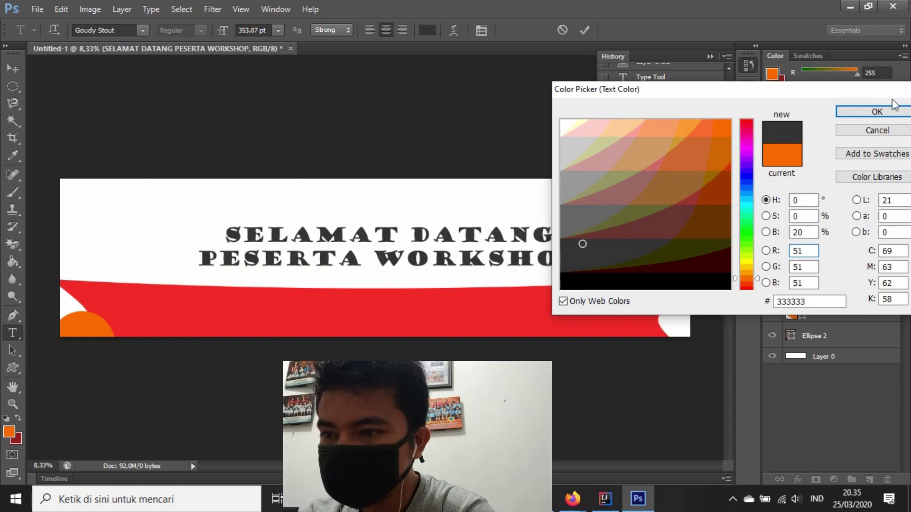
left_click(882, 112)
left_click(12, 69)
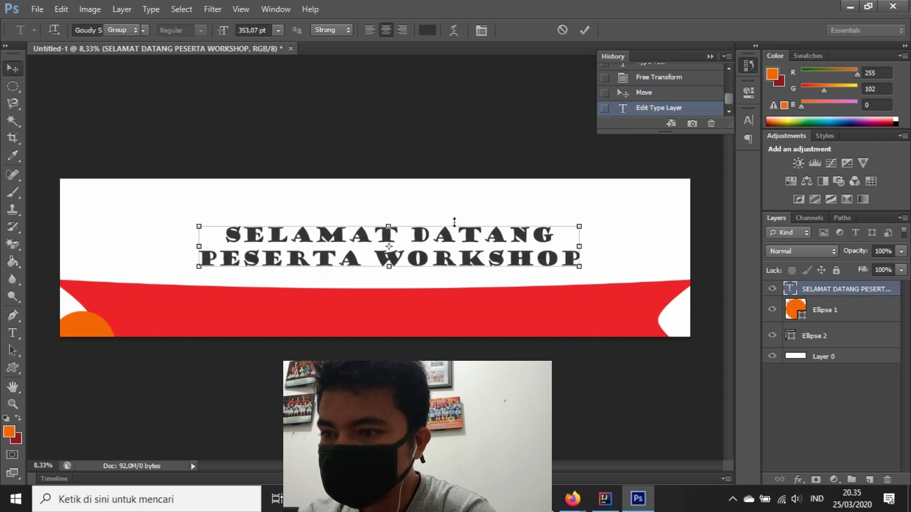
left_click(36, 7)
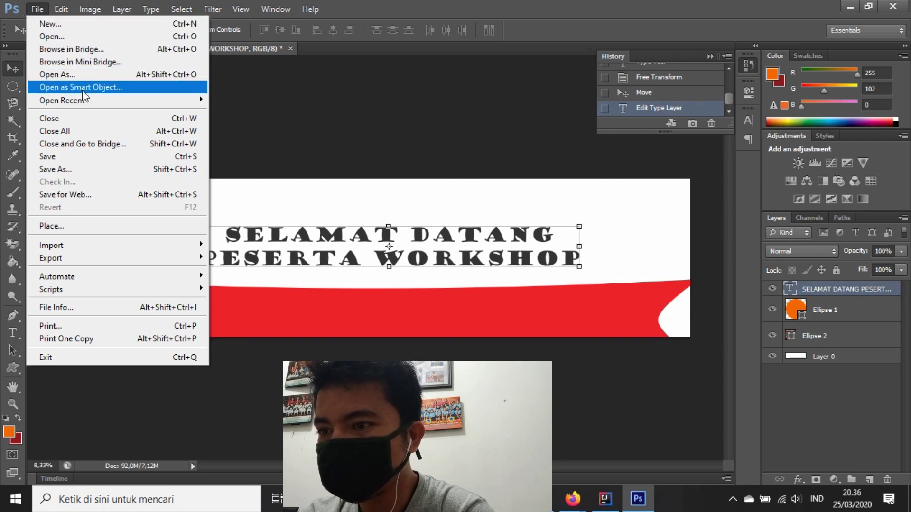
Step: Open 'hitado logo' from the PT TOBA HITADO GROUP folder as a smart object
left_click(82, 91)
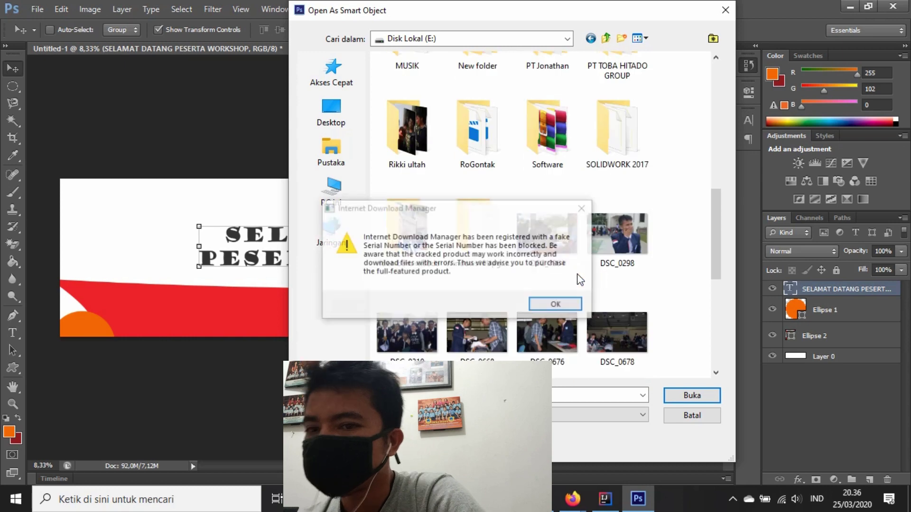
left_click(581, 208)
scroll(642, 171, "up", 2)
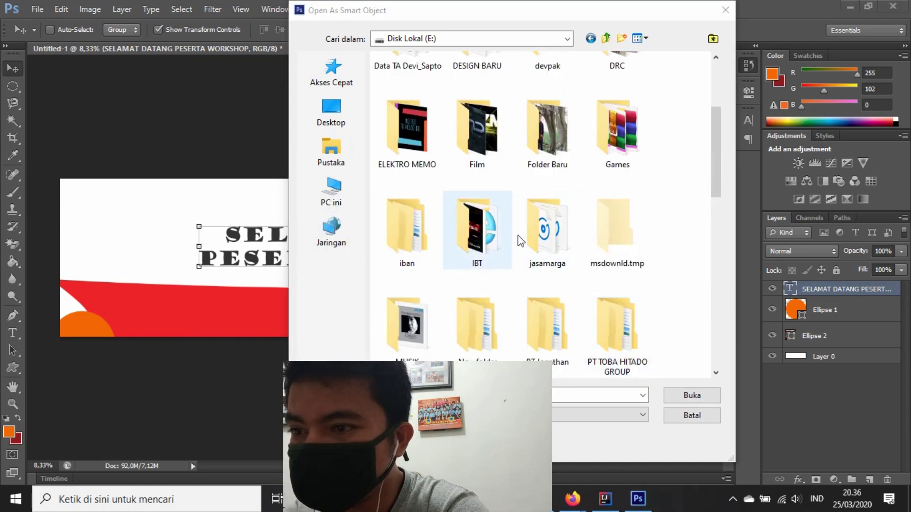
scroll(546, 237, "down", 2)
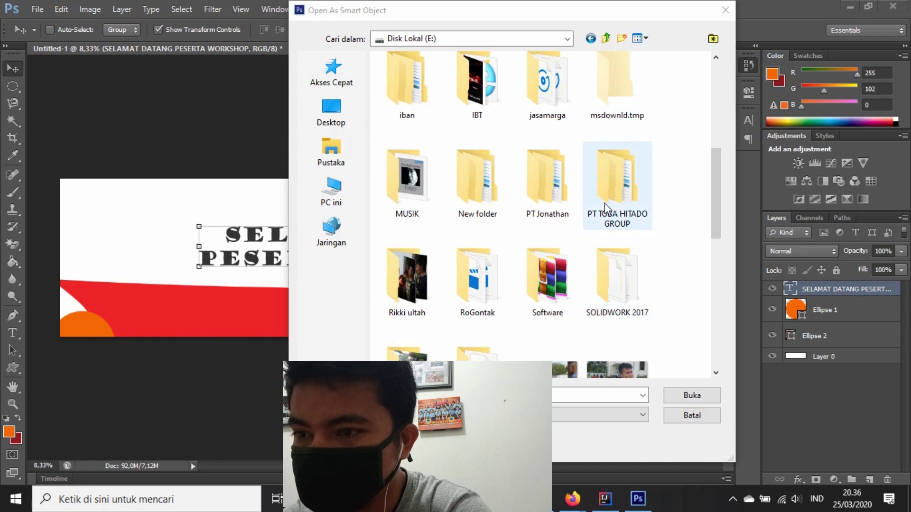
double_click(605, 208)
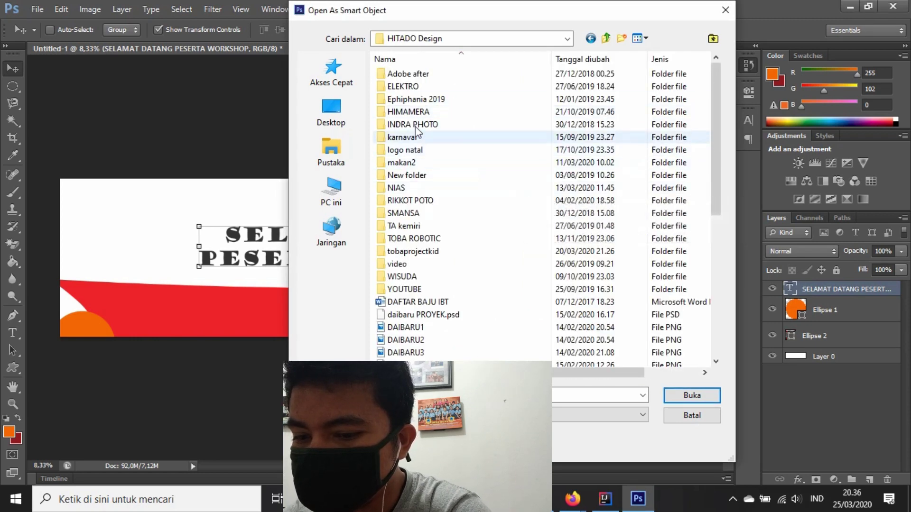
scroll(579, 125, "down", 1)
scroll(569, 152, "down", 4)
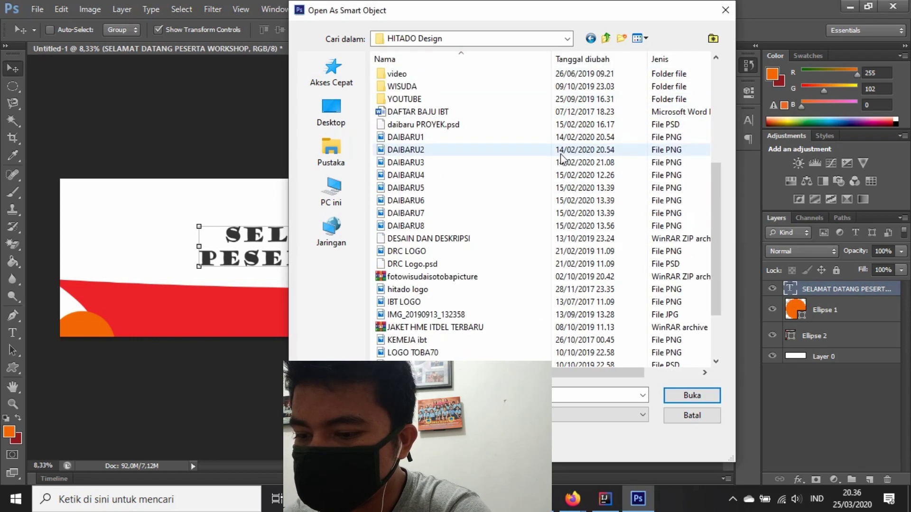
scroll(563, 159, "down", 2)
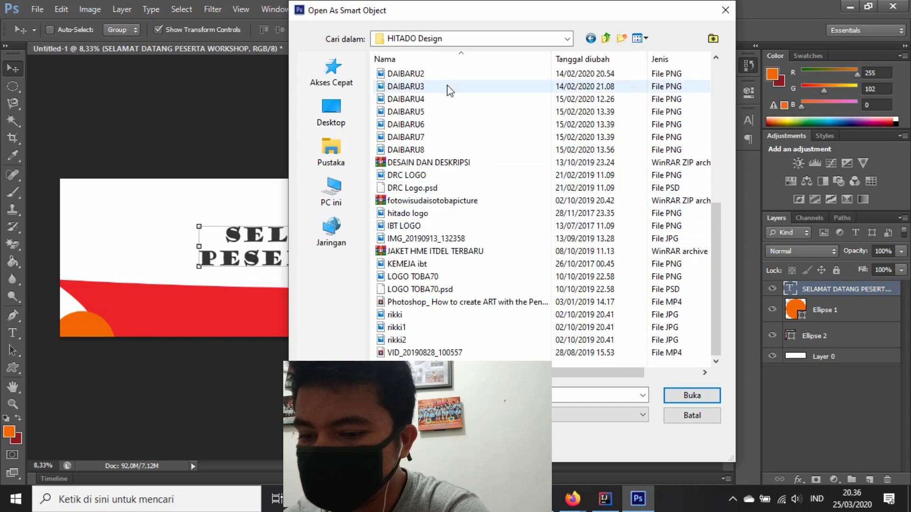
left_click(441, 214)
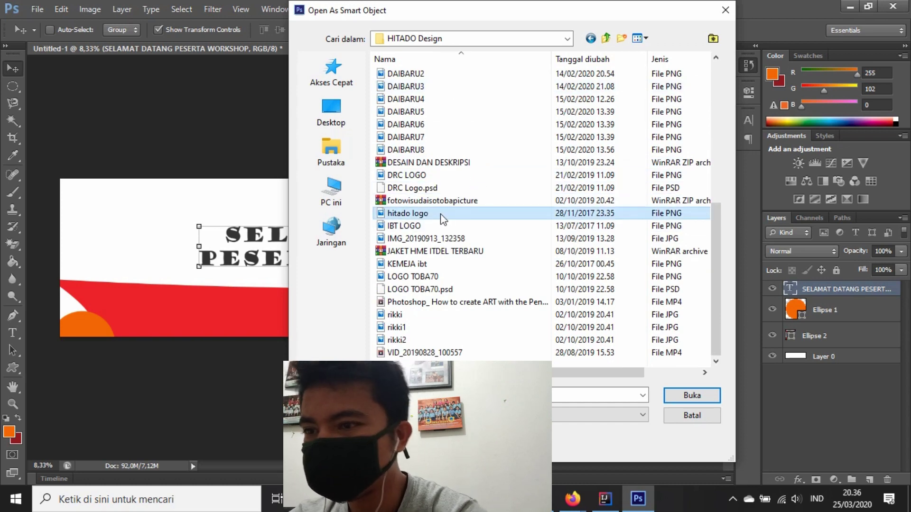
double_click(441, 216)
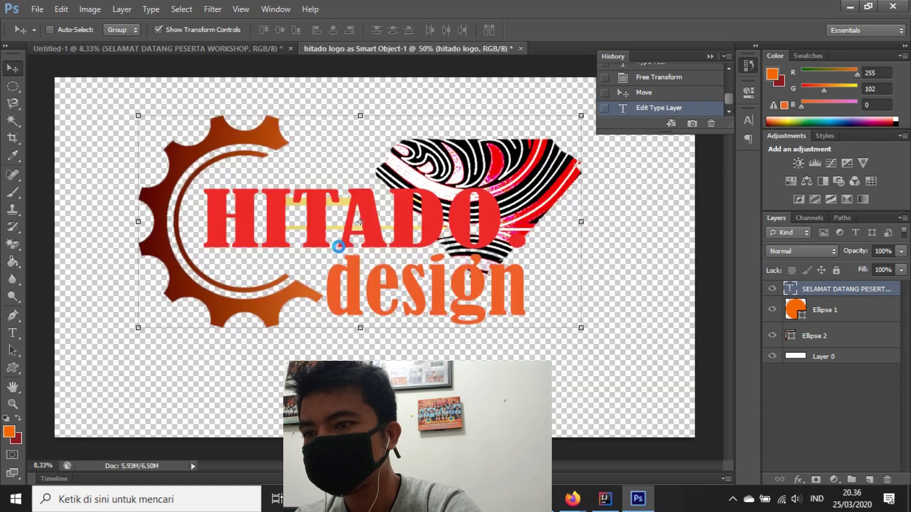
Step: Drag the hitado logo into the Untitled-1 banner and position it top-left
left_click_drag(252, 180, 192, 58)
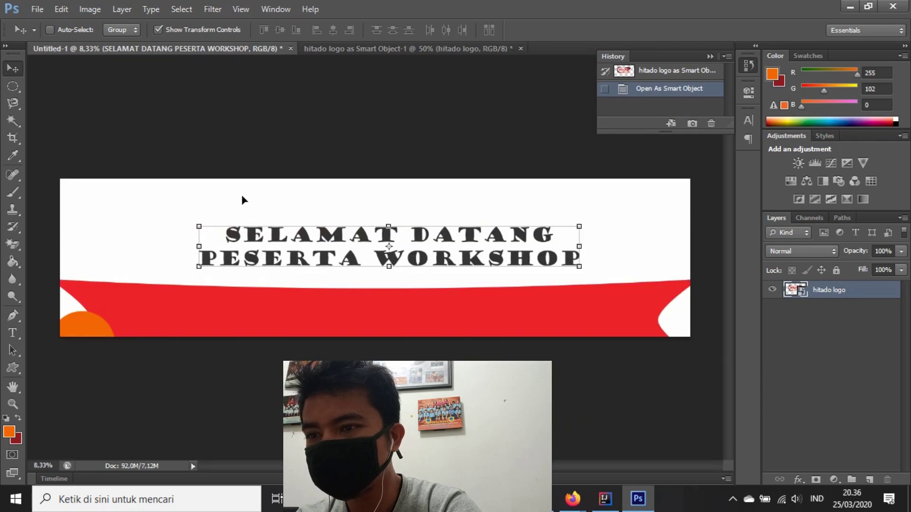
left_click_drag(192, 58, 280, 275)
left_click_drag(275, 207, 161, 247)
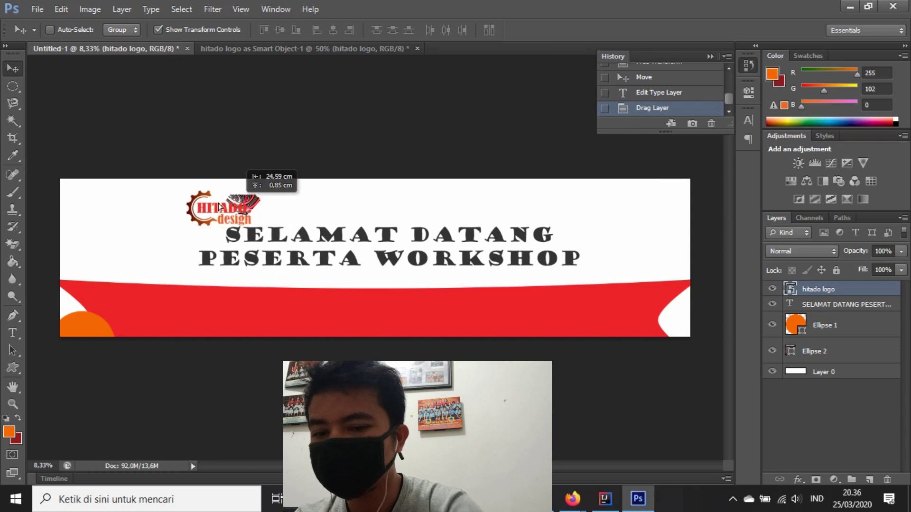
left_click_drag(154, 303, 121, 199)
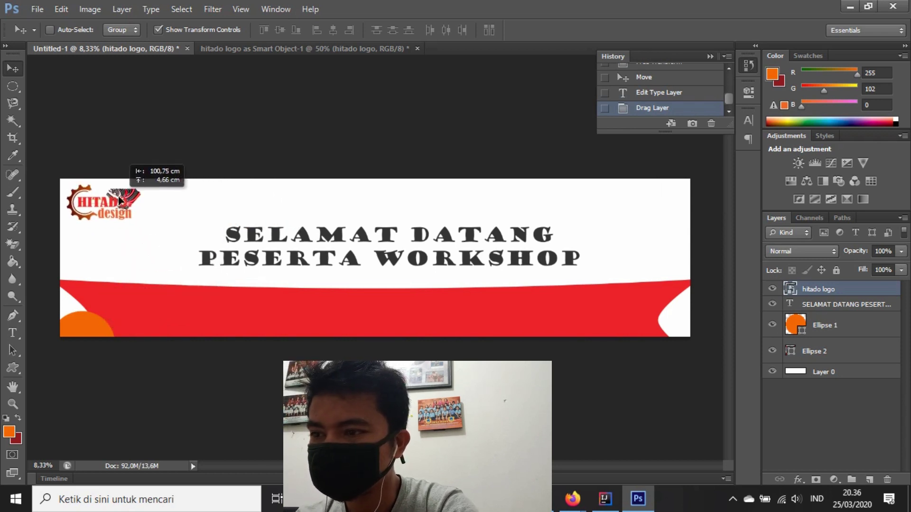
left_click_drag(121, 199, 122, 205)
left_click(41, 11)
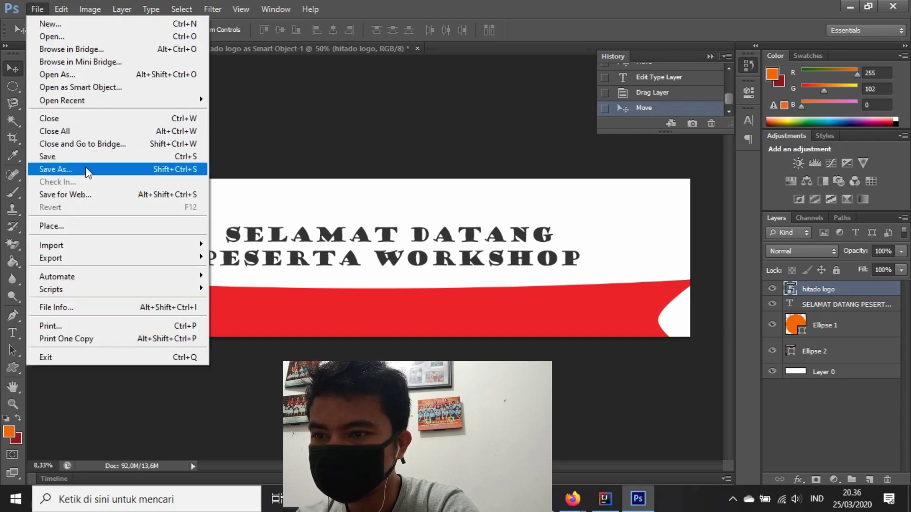
Step: Open gorga-min from the logo natal folder as a smart object
left_click(92, 88)
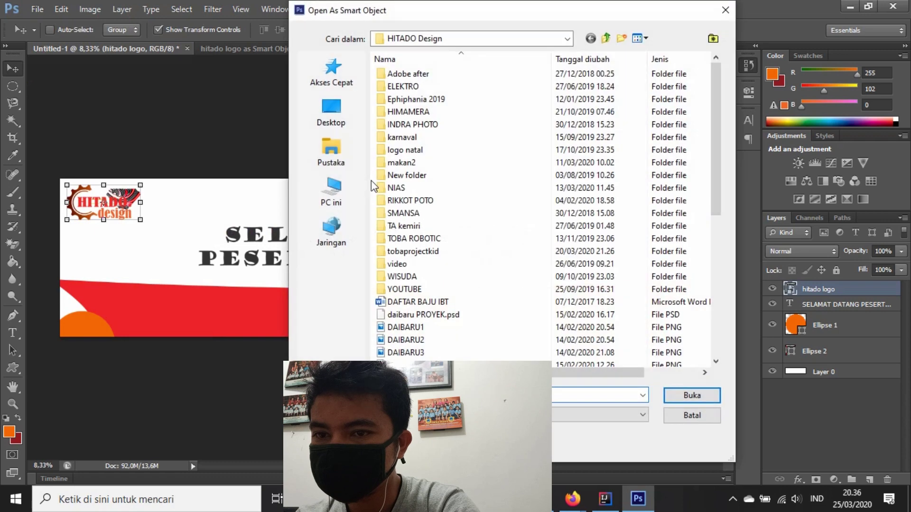
double_click(426, 150)
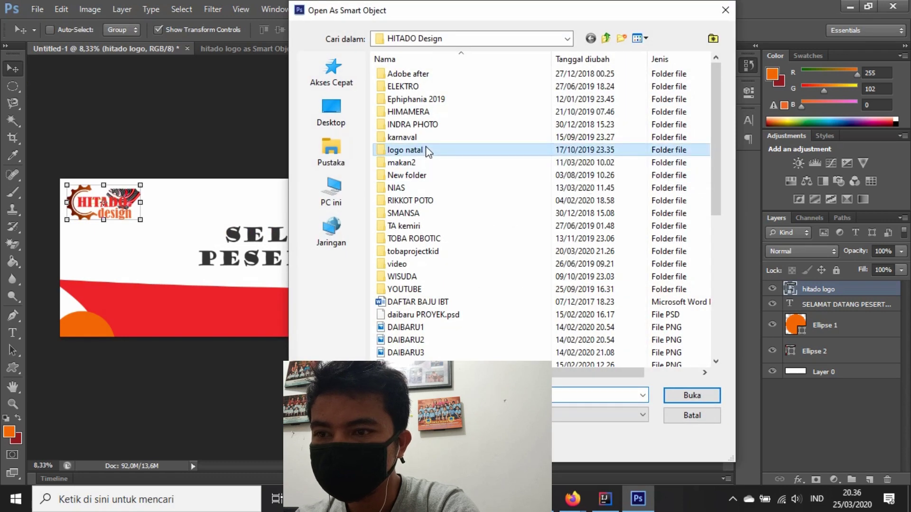
double_click(429, 129)
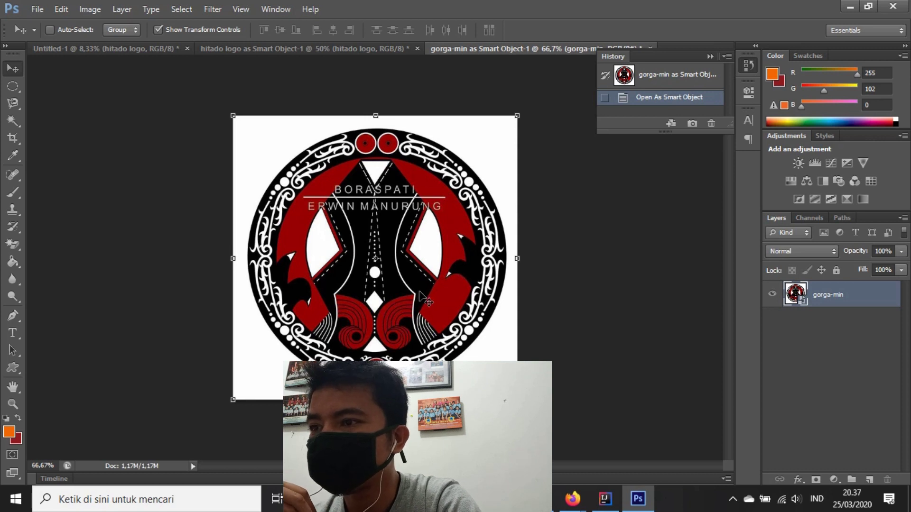
Step: Magic-erase gorga-min's white background and drag the logo into the banner's top-right corner
left_click(13, 250)
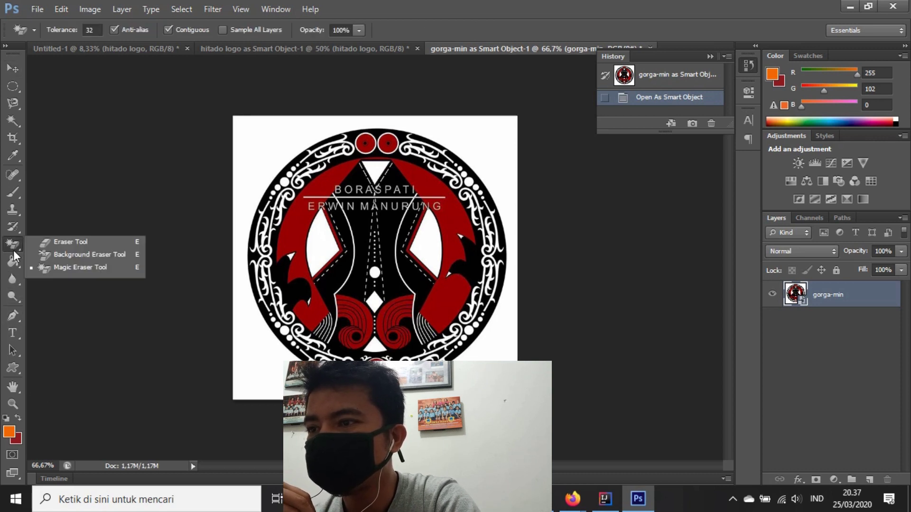
left_click(63, 273)
left_click(259, 172)
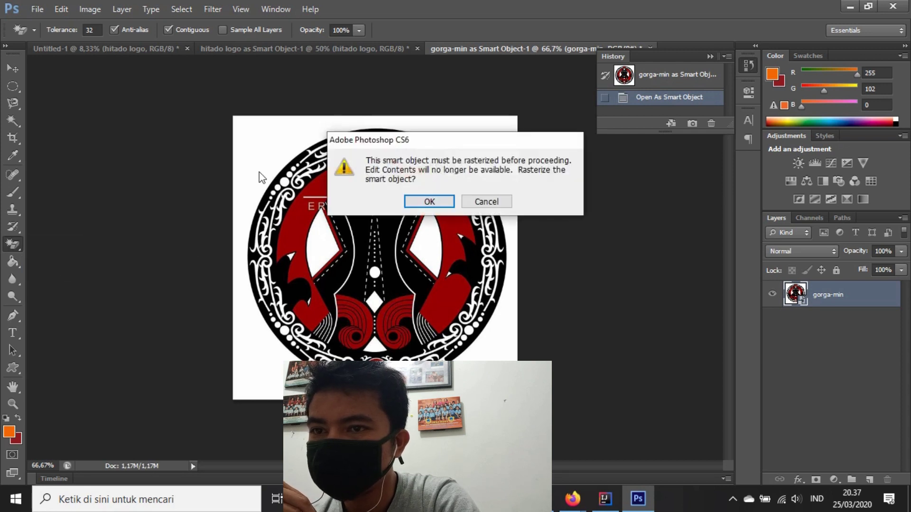
key("Return")
left_click(261, 155)
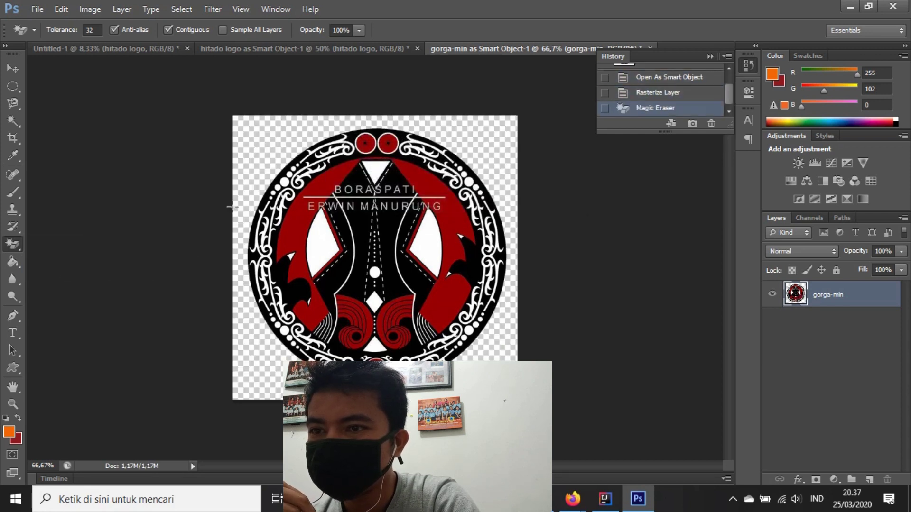
left_click(13, 68)
mouse_move(377, 140)
left_mouse_down()
mouse_move(185, 50)
mouse_move(280, 226)
mouse_move(669, 207)
left_mouse_up()
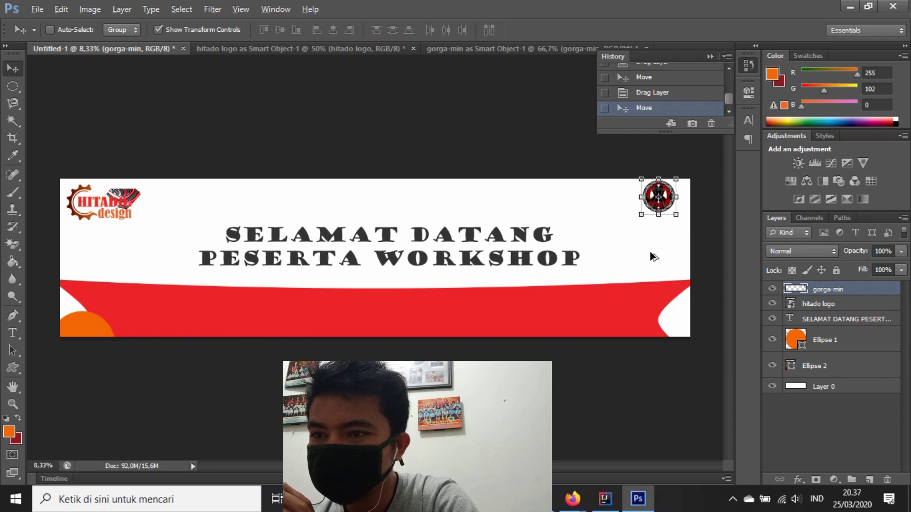
scroll(661, 249, "up", 2)
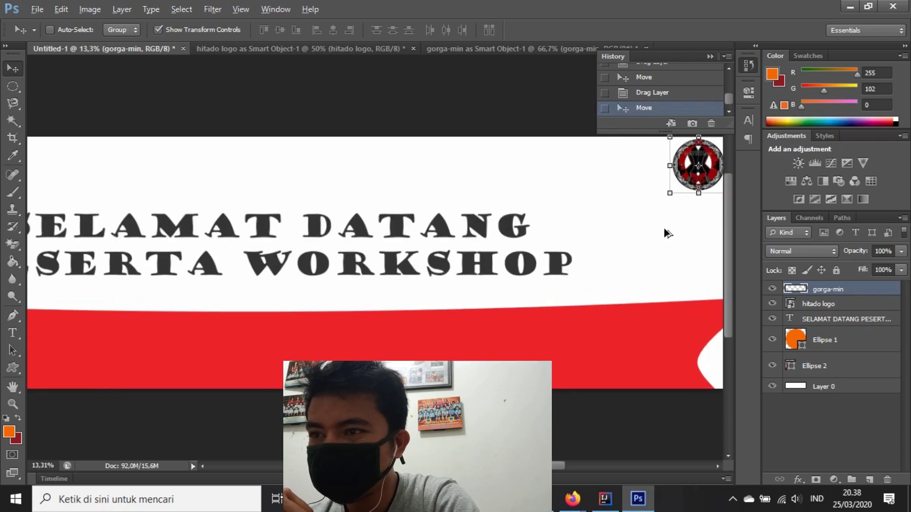
scroll(664, 232, "up", 2)
scroll(641, 218, "up", 3)
scroll(617, 204, "up", 2)
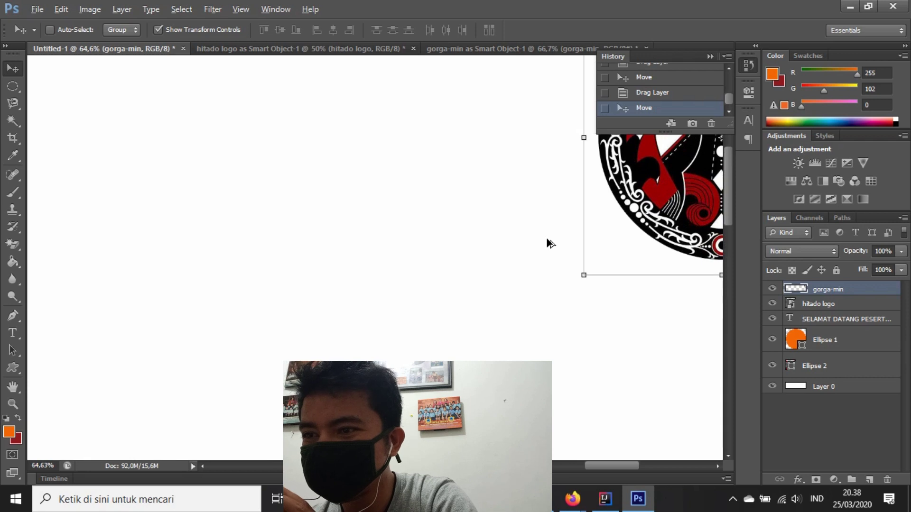
scroll(547, 243, "down", 1)
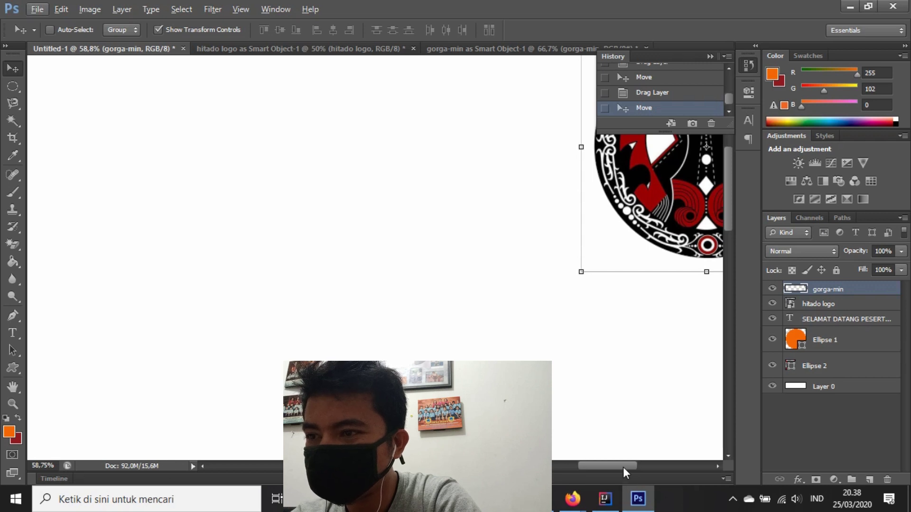
left_click_drag(622, 468, 615, 467)
scroll(431, 318, "down", 2)
scroll(281, 305, "down", 3)
scroll(139, 315, "down", 3)
scroll(147, 343, "down", 2)
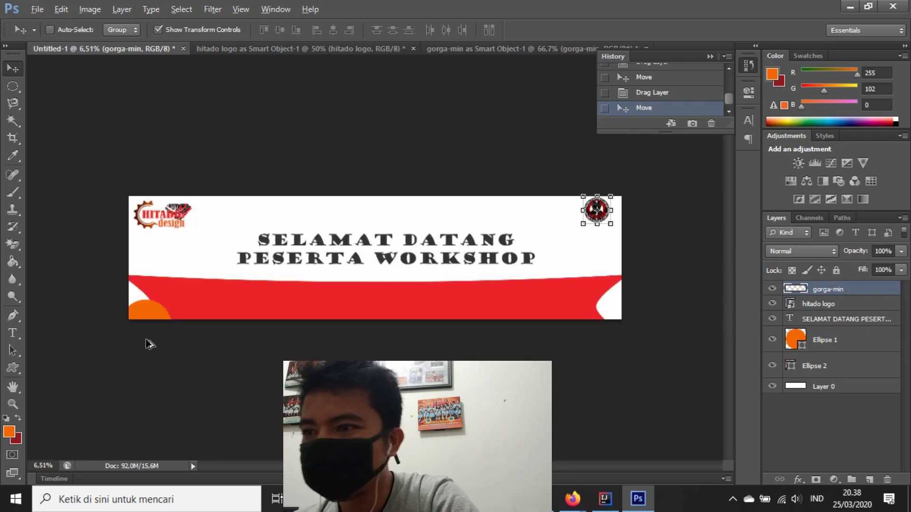
scroll(332, 223, "up", 2)
scroll(332, 223, "up", 2)
scroll(335, 218, "up", 1)
scroll(336, 224, "down", 2)
scroll(337, 226, "down", 1)
scroll(284, 190, "up", 2)
left_click(170, 185, "ctrl")
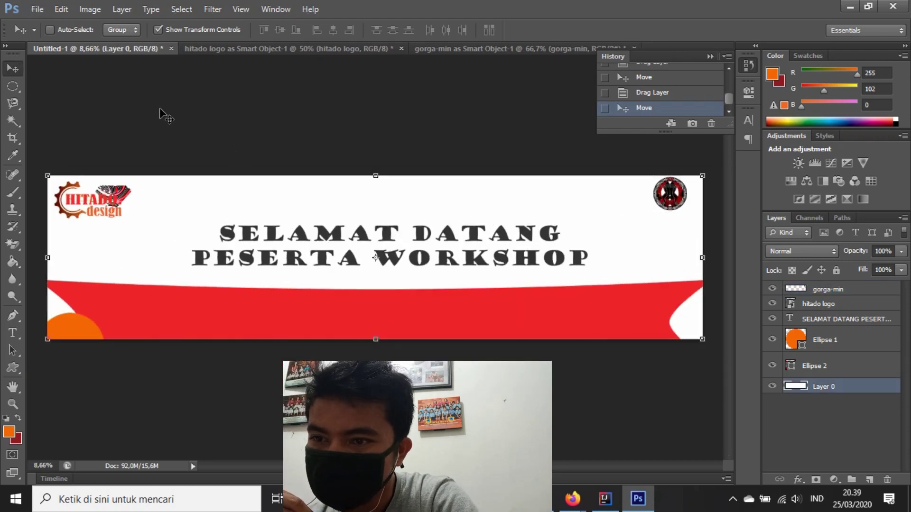
Step: Save the banner as a Photoshop PSD file, Untitled-1.psd
key("ctrl+shift+s")
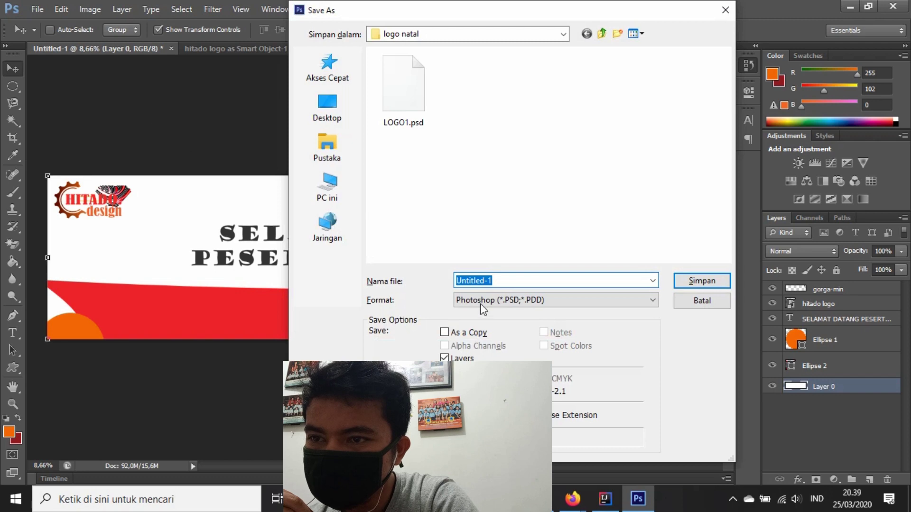
left_click(530, 301)
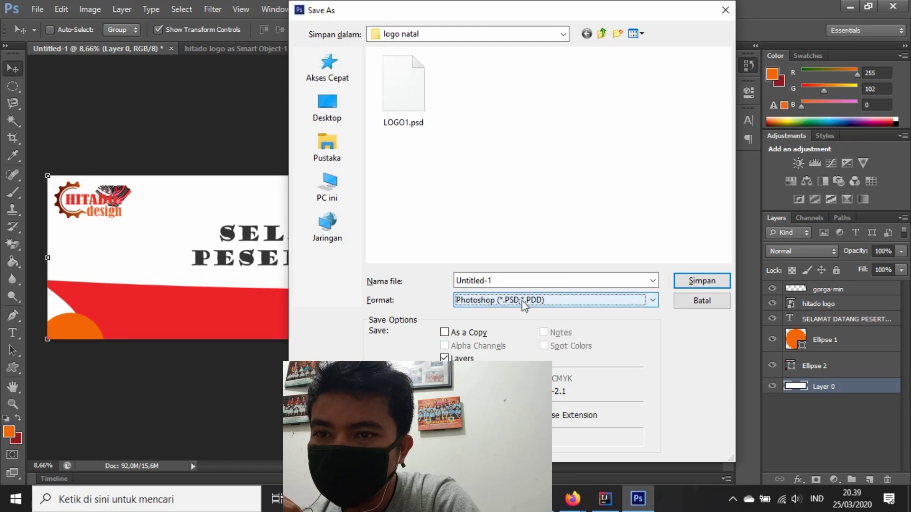
left_click(691, 283)
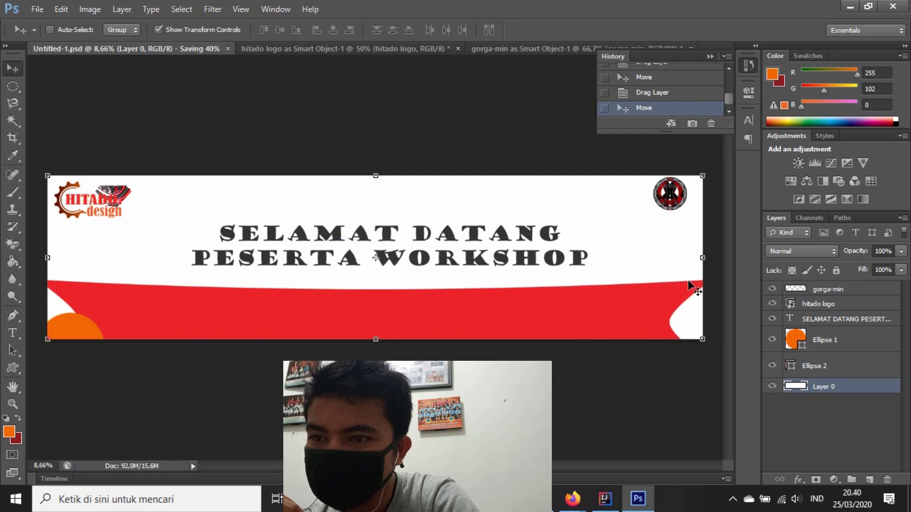
Step: Save a JPEG copy named SPANDUK in the logo natal folder, accepting the default JPEG Options
left_click(37, 10)
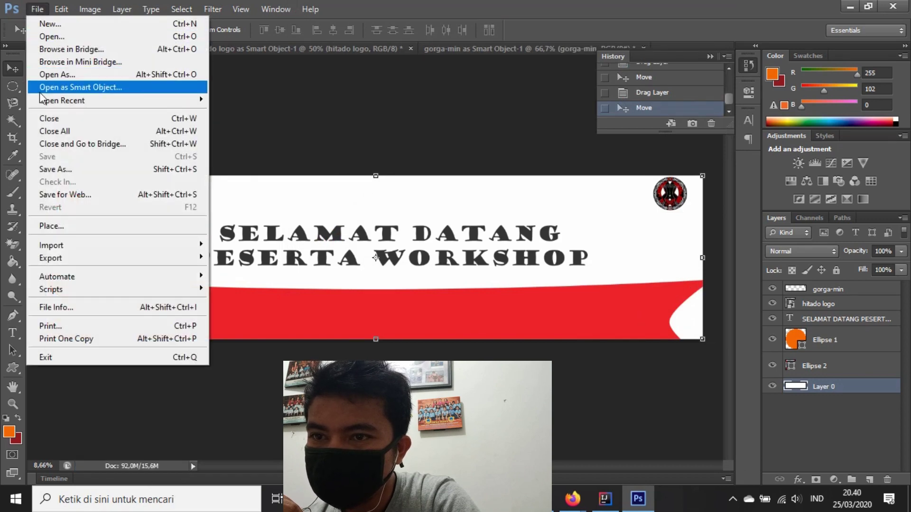
left_click(71, 167)
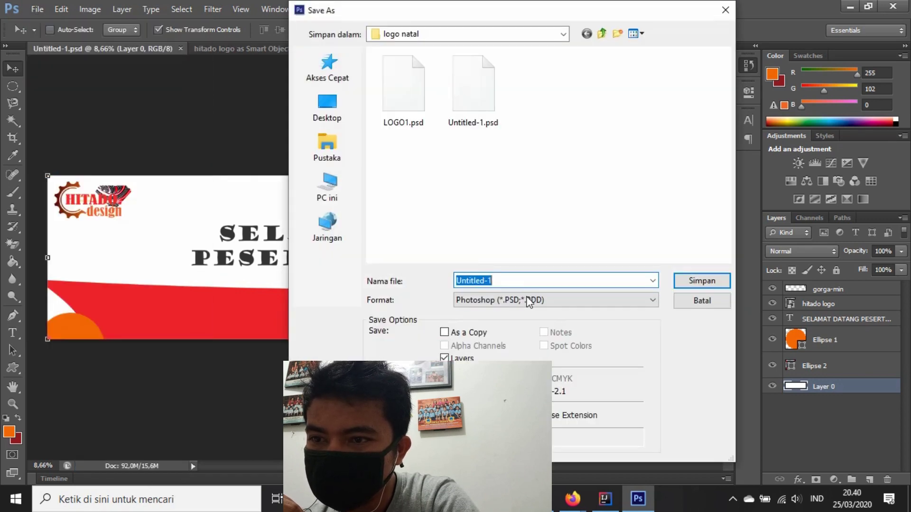
left_click(536, 304)
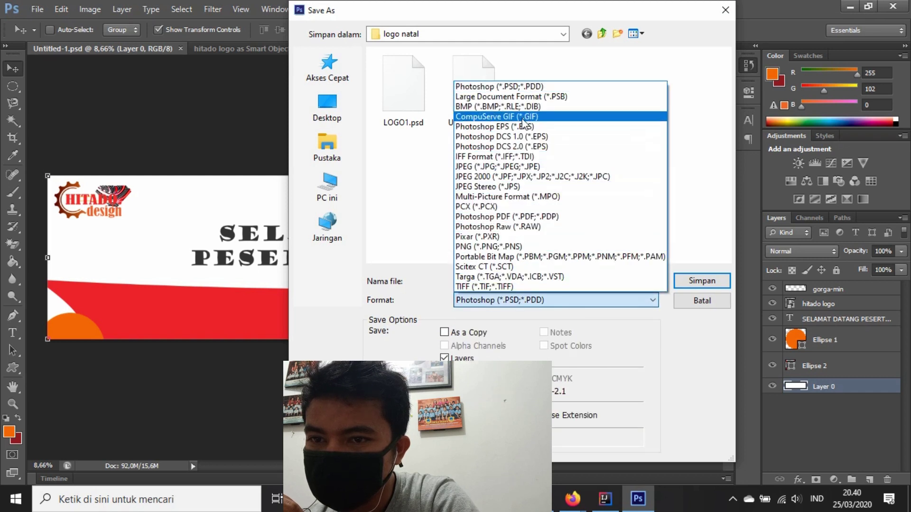
left_click(530, 167)
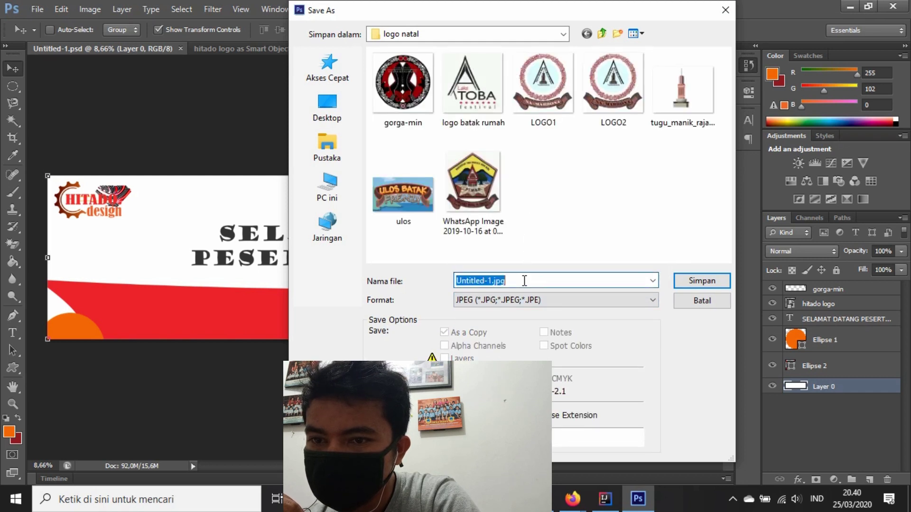
type("SPANDUK")
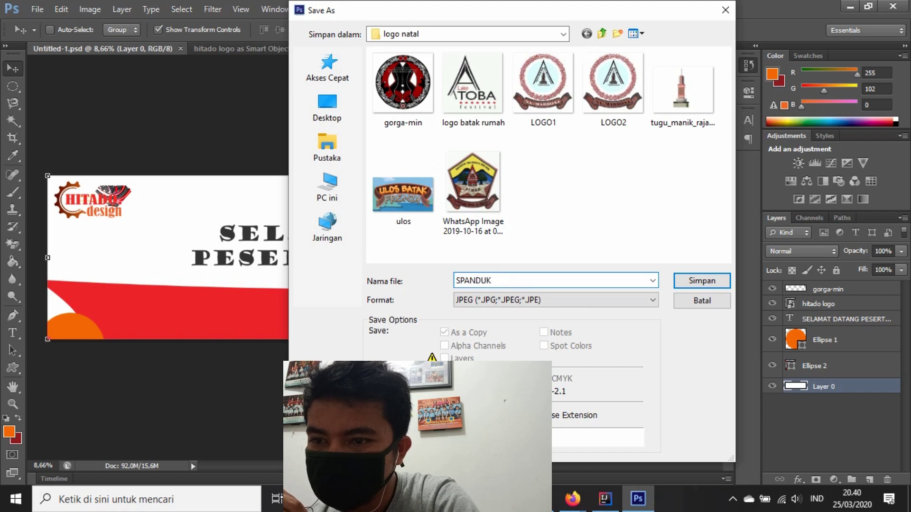
key("Return")
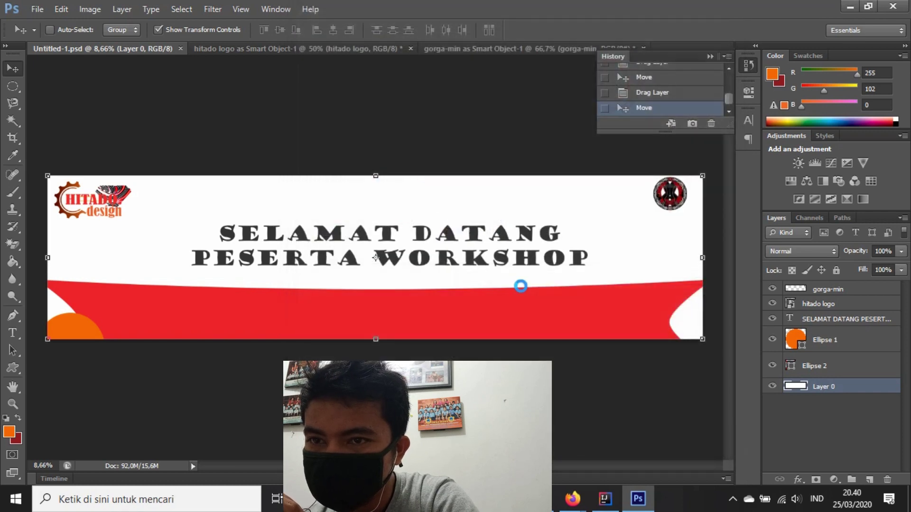
left_click(534, 122)
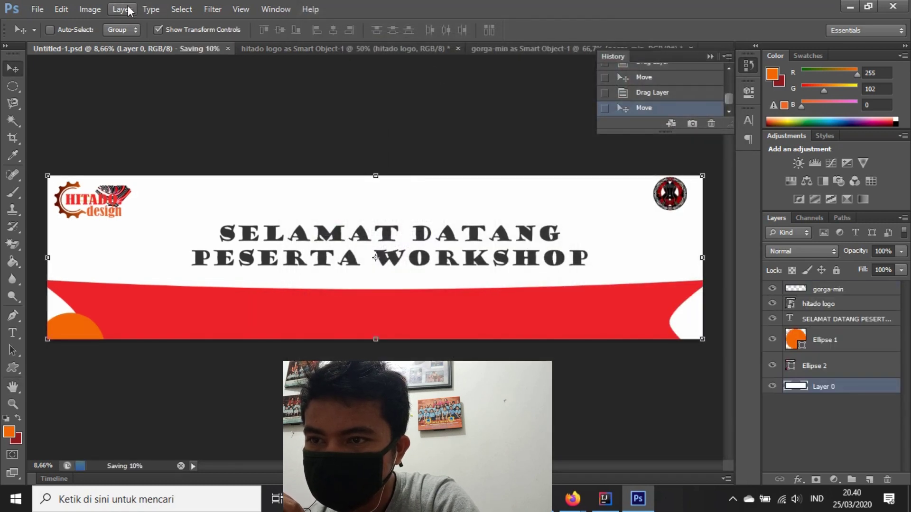
Step: Check the logo natal folder for the saved files, then go to Disk Lokal (E:) in File Explorer
left_click(303, 499)
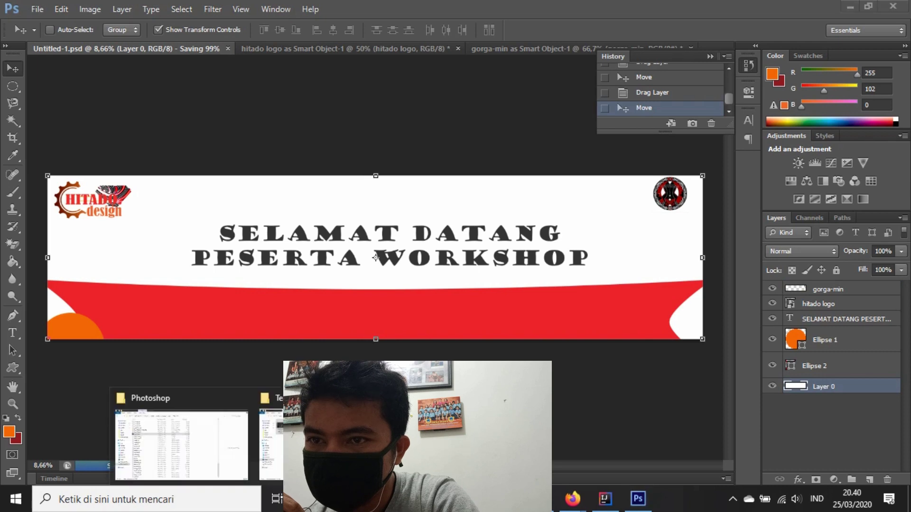
left_click(230, 444)
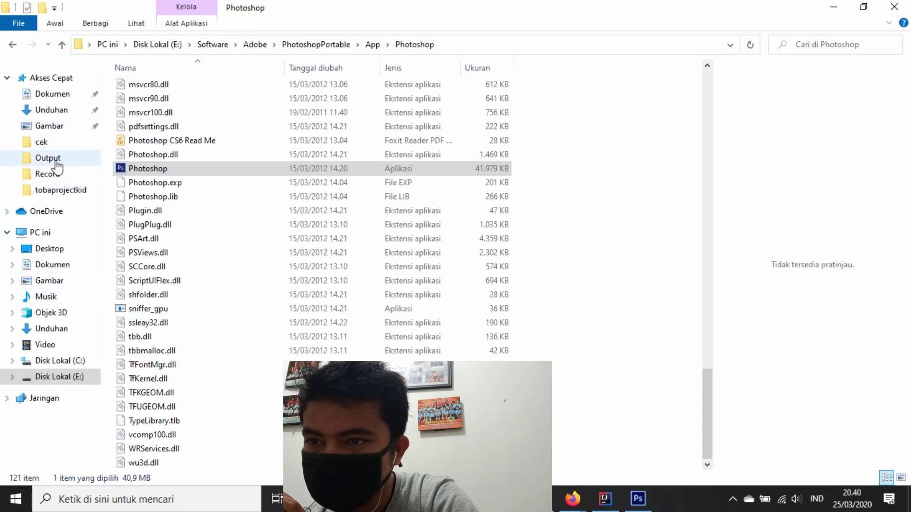
key("alt+Tab")
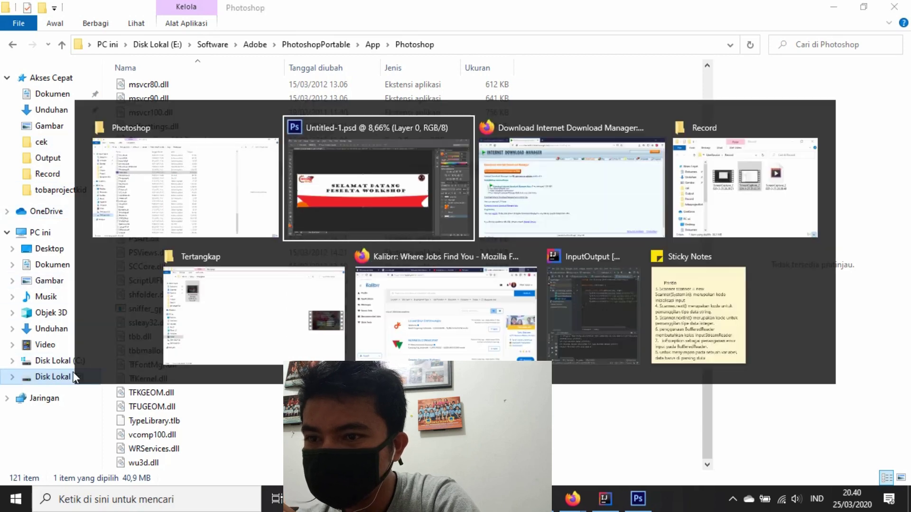
left_click(36, 10)
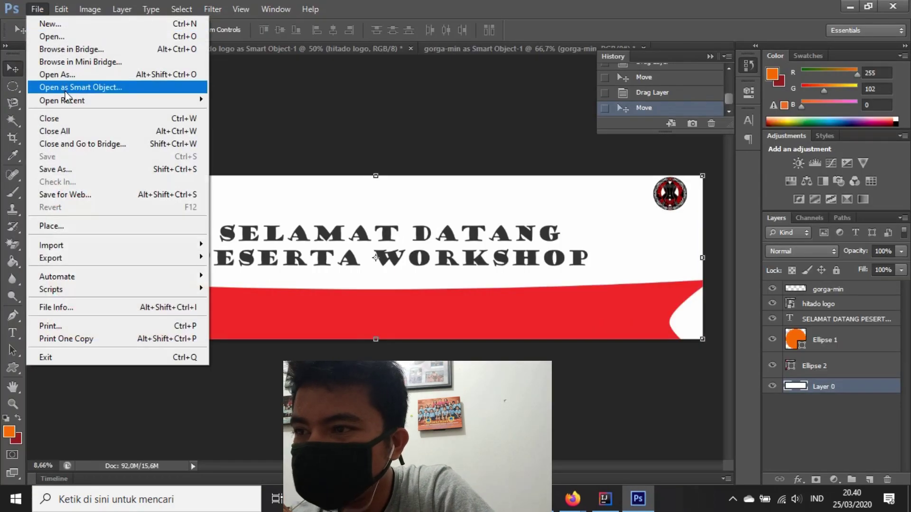
left_click(59, 37)
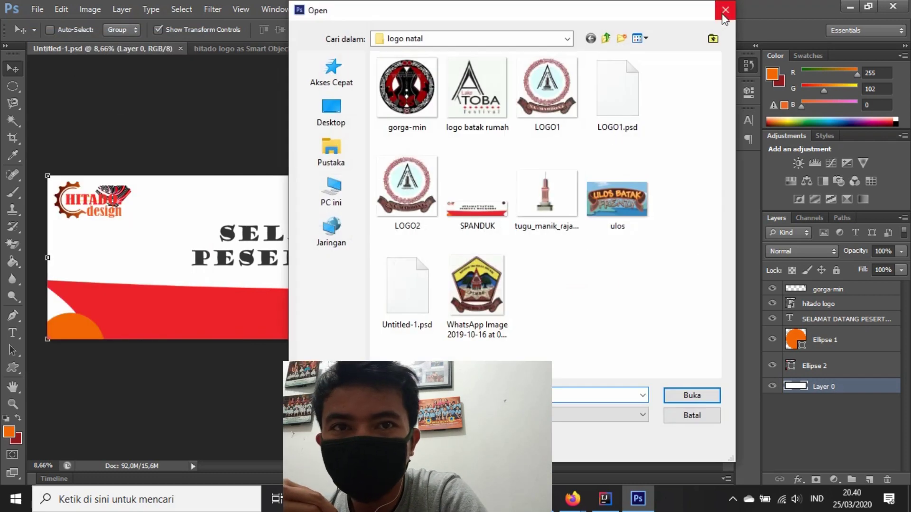
key("Escape")
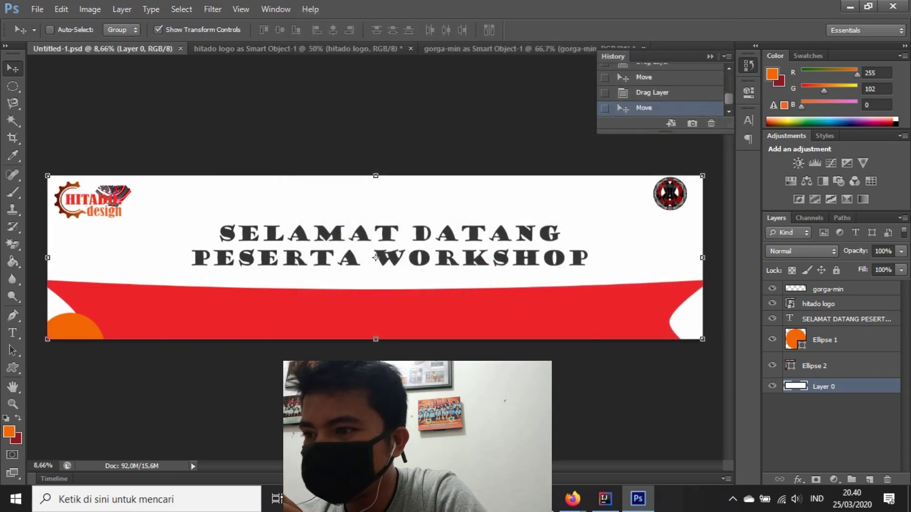
mouse_move(277, 500)
left_click(171, 427)
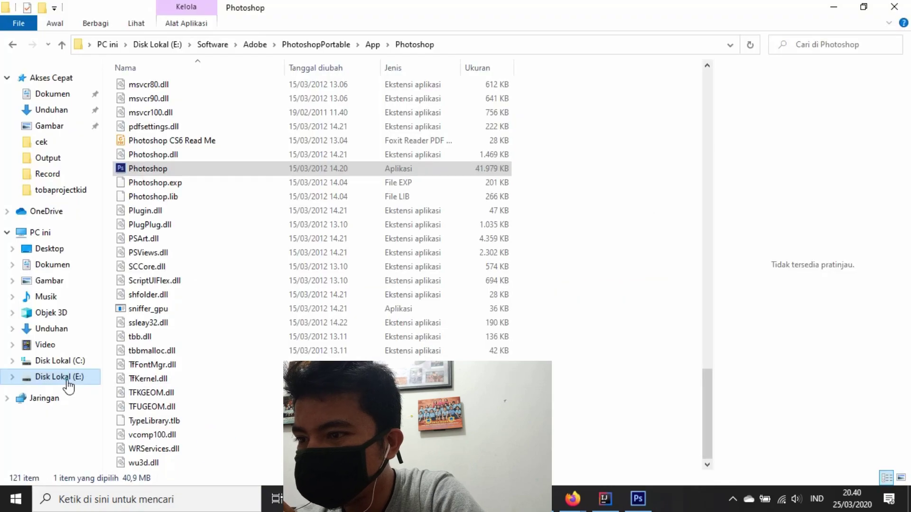
left_click(71, 379)
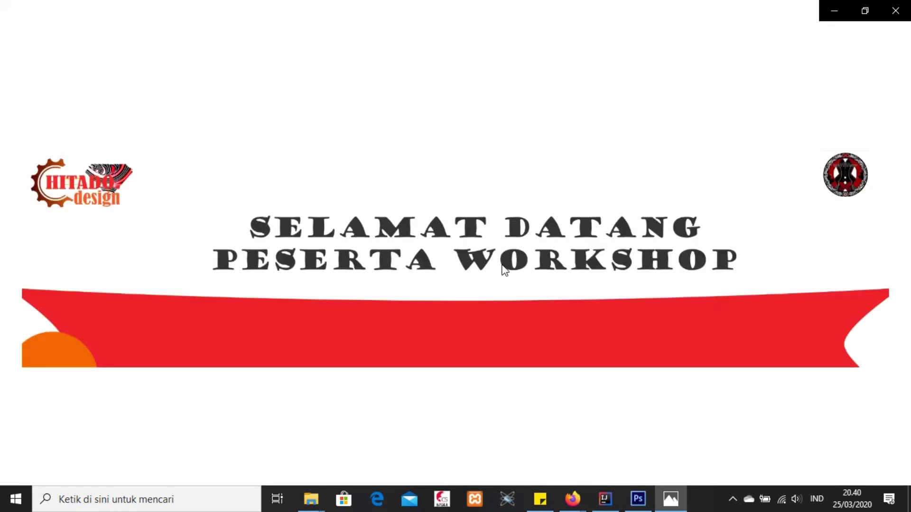
Step: Zoom into SPANDUK.jpg in Photos to inspect the title, red ribbon and logos
left_click(499, 265)
double_click(439, 240)
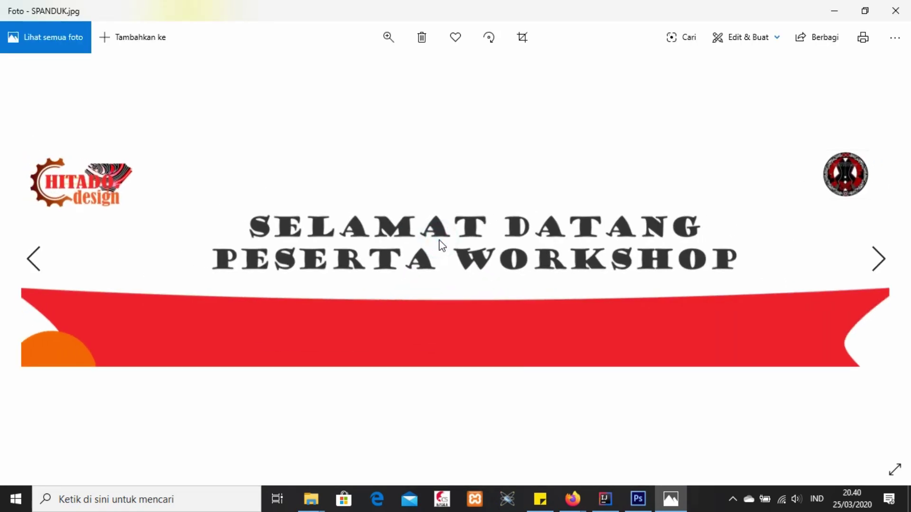